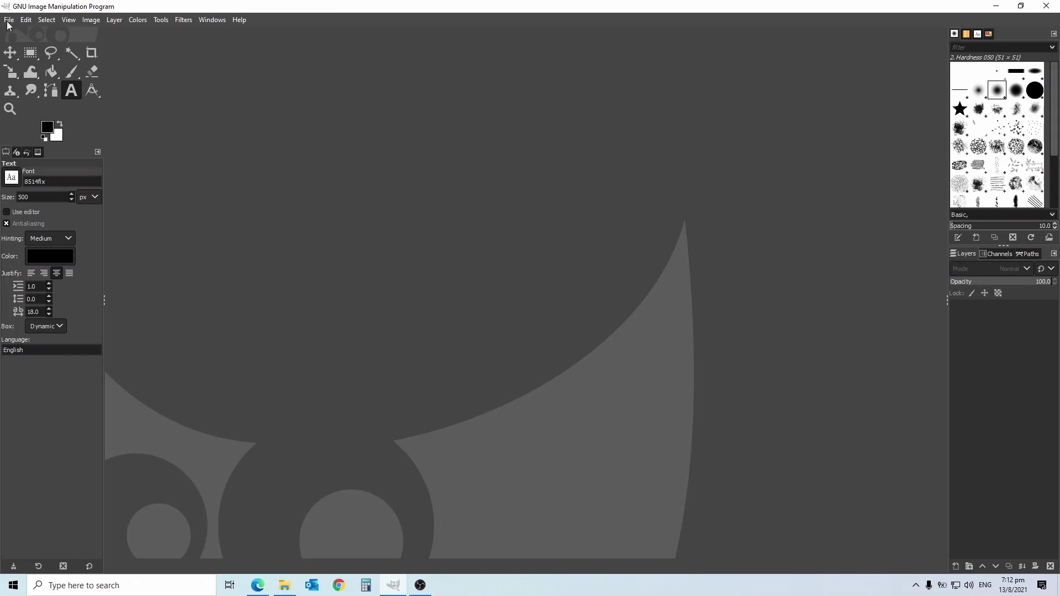
Create a new blank white 2000 × 2000 px image.
{"action": "left_click", "coordinate": [9, 20]}
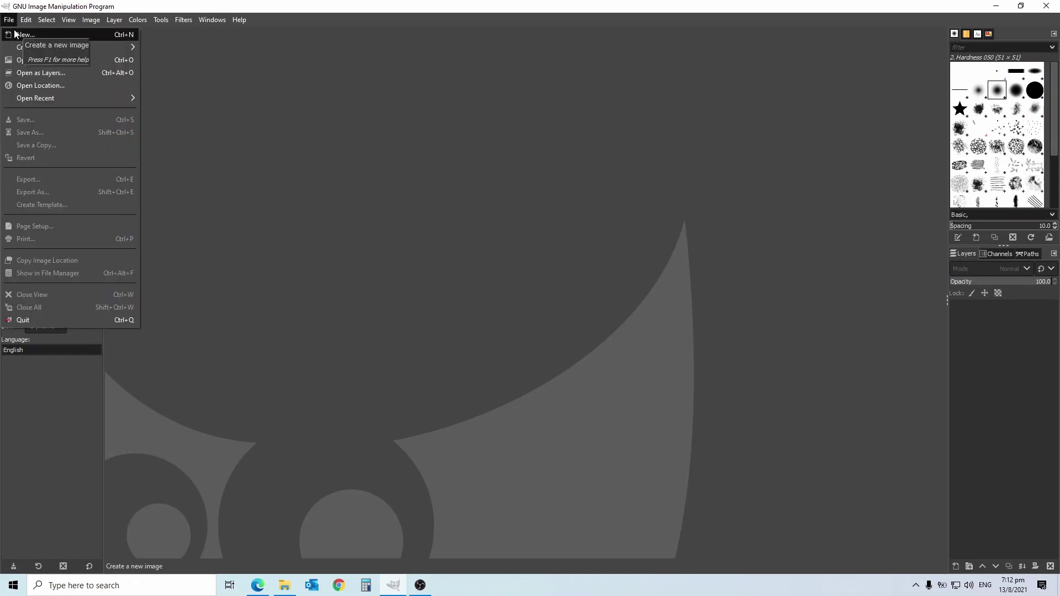
{"action": "left_click", "coordinate": [15, 35]}
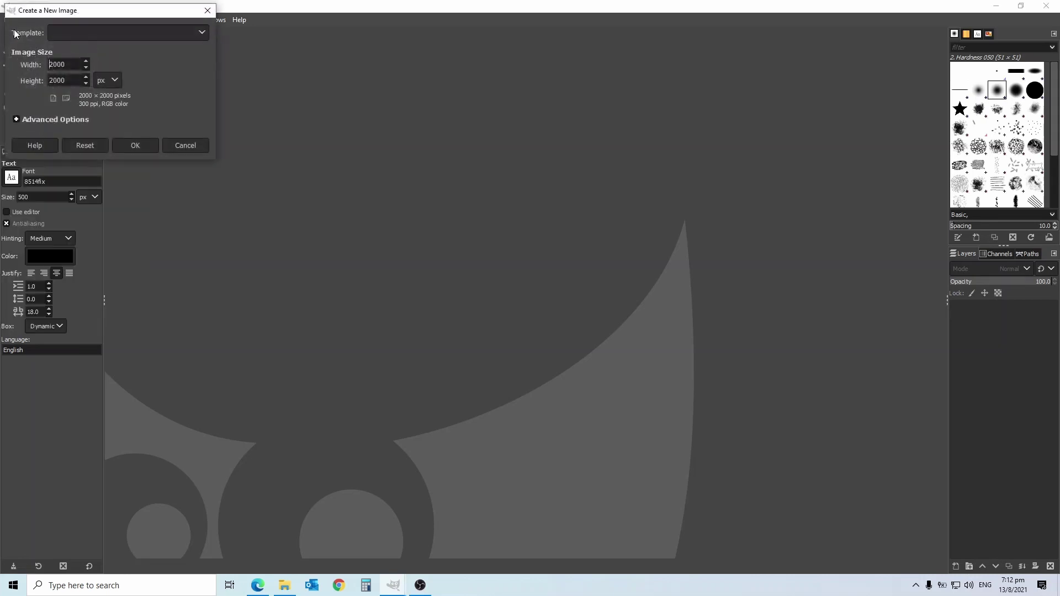
{"action": "double_click", "coordinate": [56, 64]}
{"action": "left_click", "coordinate": [73, 81]}
{"action": "left_click_drag", "start_coordinate": [73, 81], "coordinate": [46, 80]}
{"action": "left_click", "coordinate": [147, 146]}
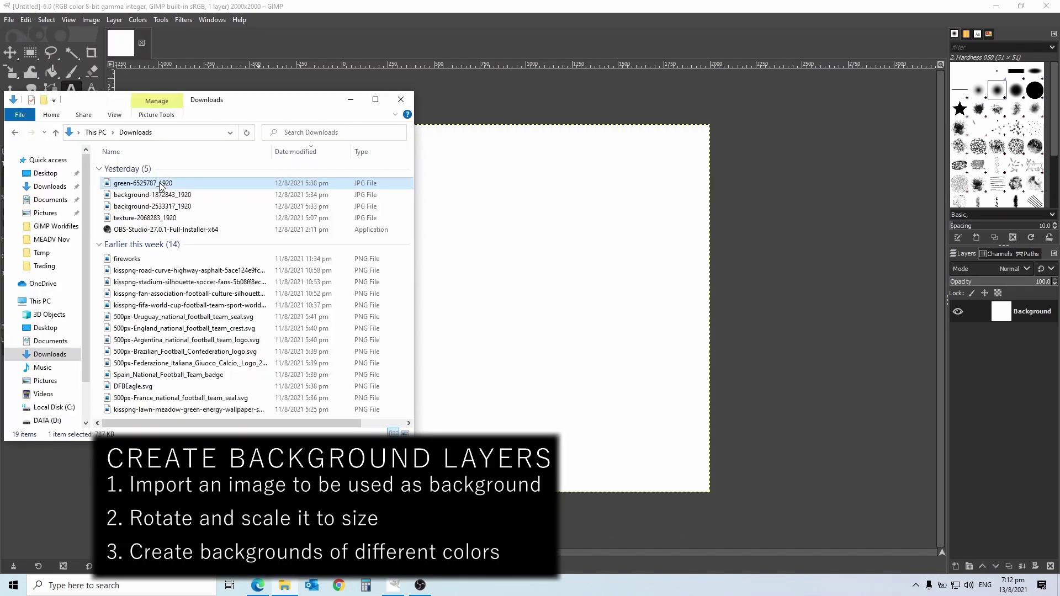
Drop the green striped texture onto the canvas and rotate that layer by 90°.
{"action": "left_click_drag", "start_coordinate": [143, 183], "coordinate": [500, 254]}
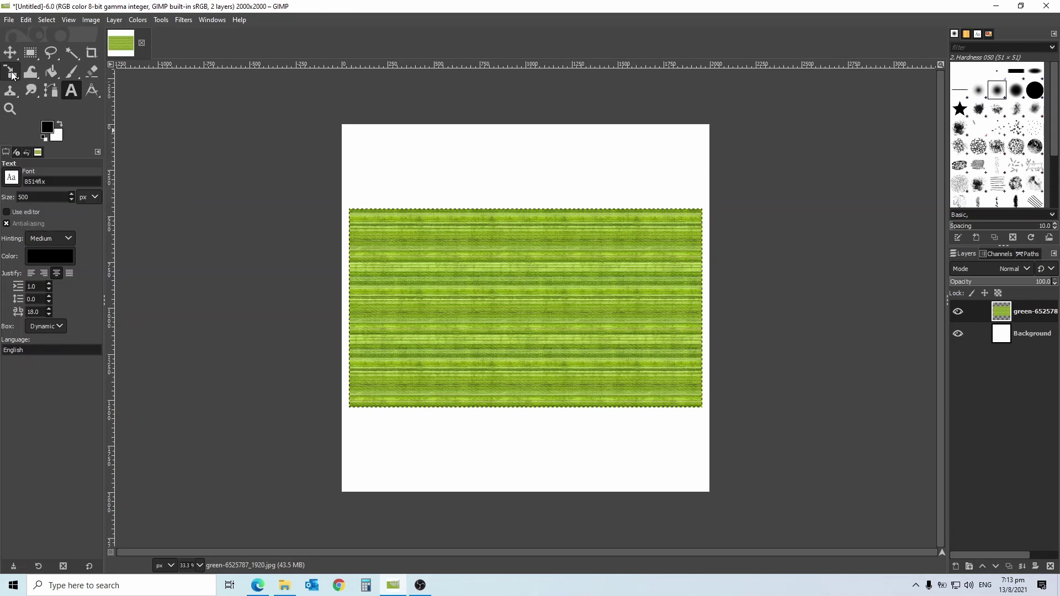
{"action": "key", "text": "shift+r"}
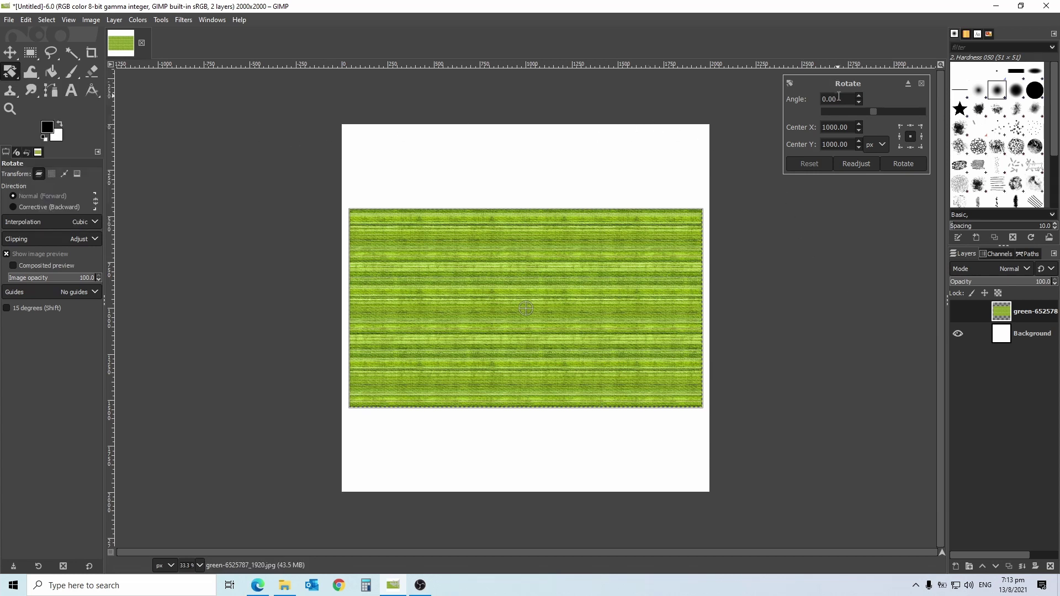
{"action": "left_click_drag", "start_coordinate": [839, 98], "coordinate": [821, 98]}
{"action": "type", "text": "90"}
{"action": "key", "text": "Return"}
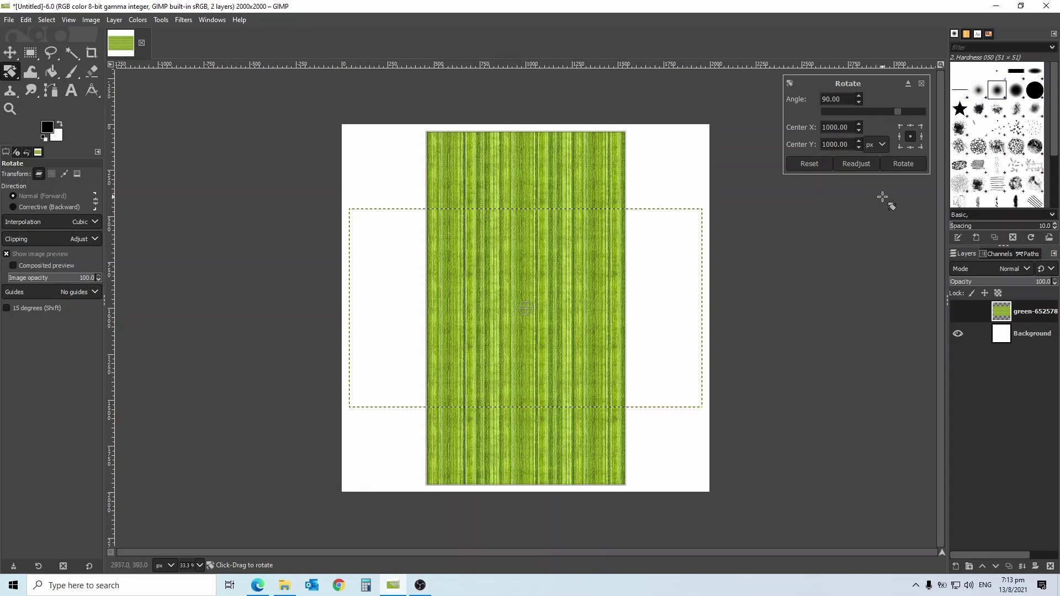
{"action": "left_click", "coordinate": [903, 164]}
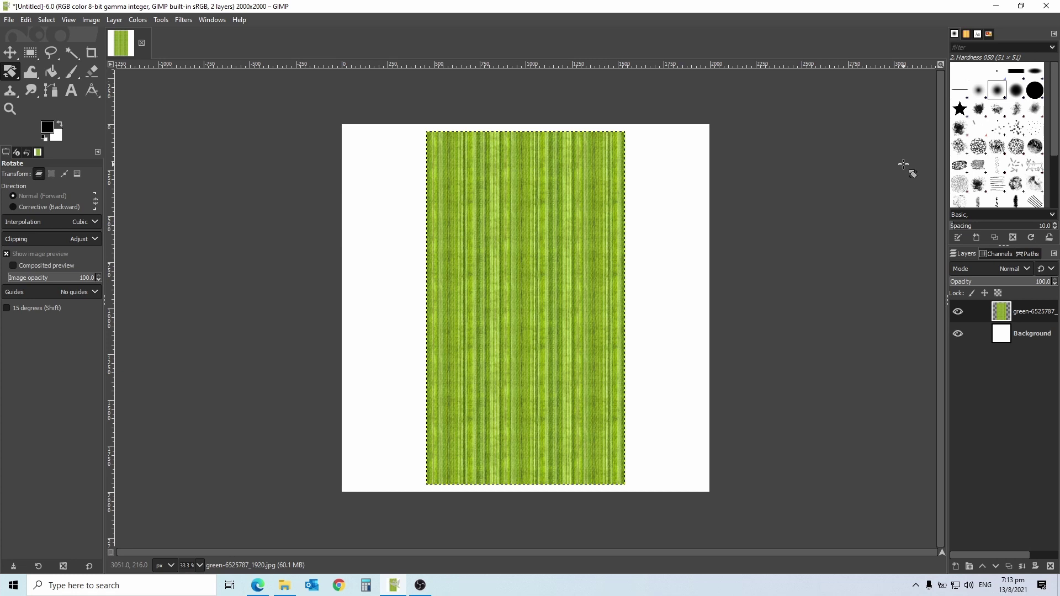
Scale the unlinked green stripe layer to 2000 px wide and move it to cover the canvas.
{"action": "left_click", "coordinate": [10, 72]}
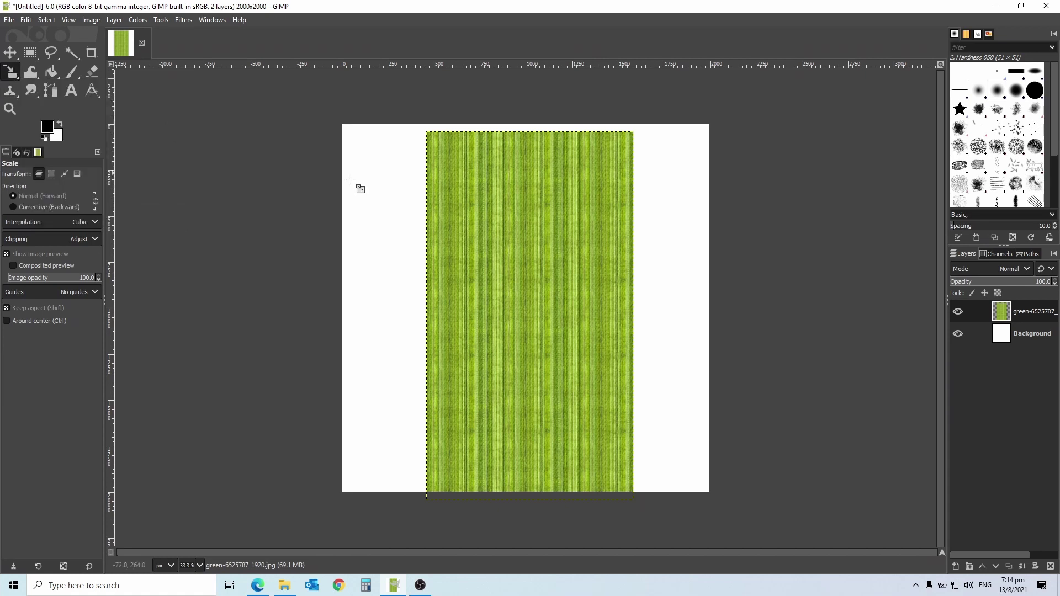
{"action": "left_click", "coordinate": [492, 228]}
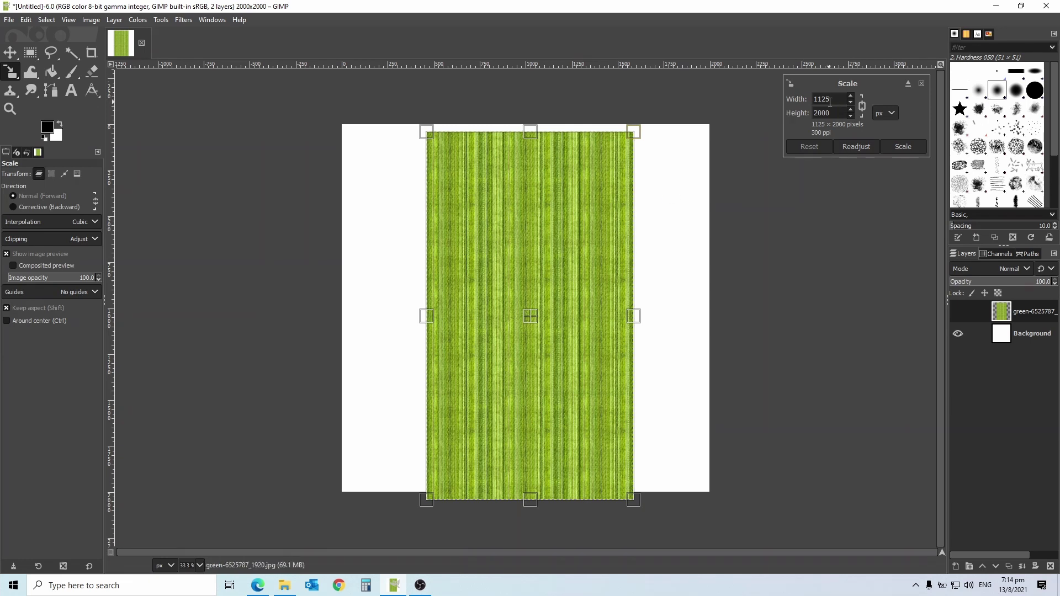
{"action": "left_click", "coordinate": [859, 107]}
{"action": "double_click", "coordinate": [815, 100]}
{"action": "type", "text": "2"}
{"action": "type", "text": "000"}
{"action": "left_click", "coordinate": [904, 147]}
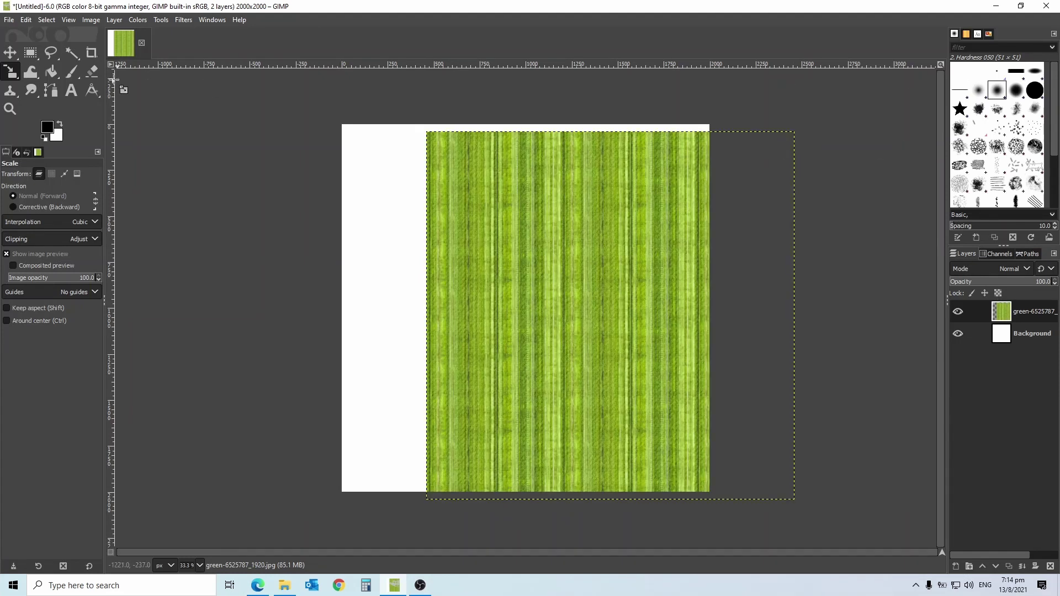
{"action": "left_click", "coordinate": [10, 55]}
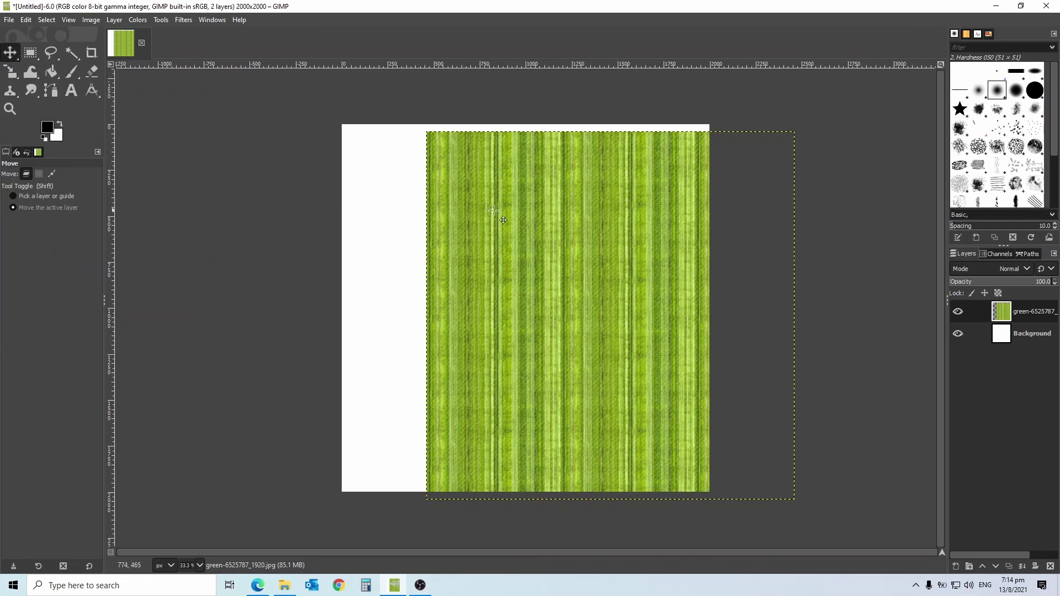
{"action": "left_click_drag", "start_coordinate": [521, 209], "coordinate": [437, 203]}
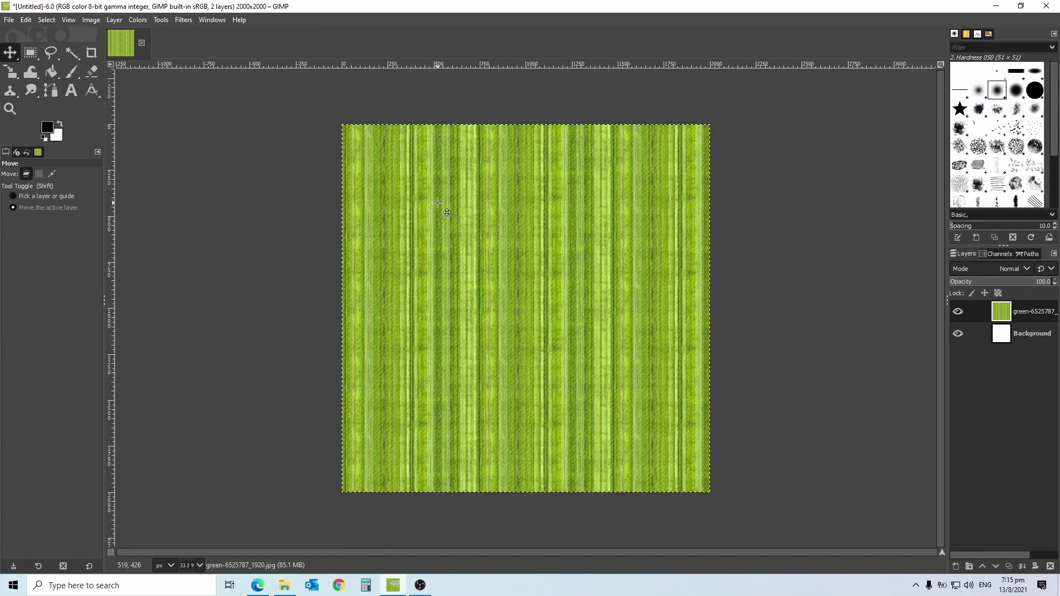
Rename the green texture layer to 'green background'.
{"action": "right_click", "coordinate": [1039, 312]}
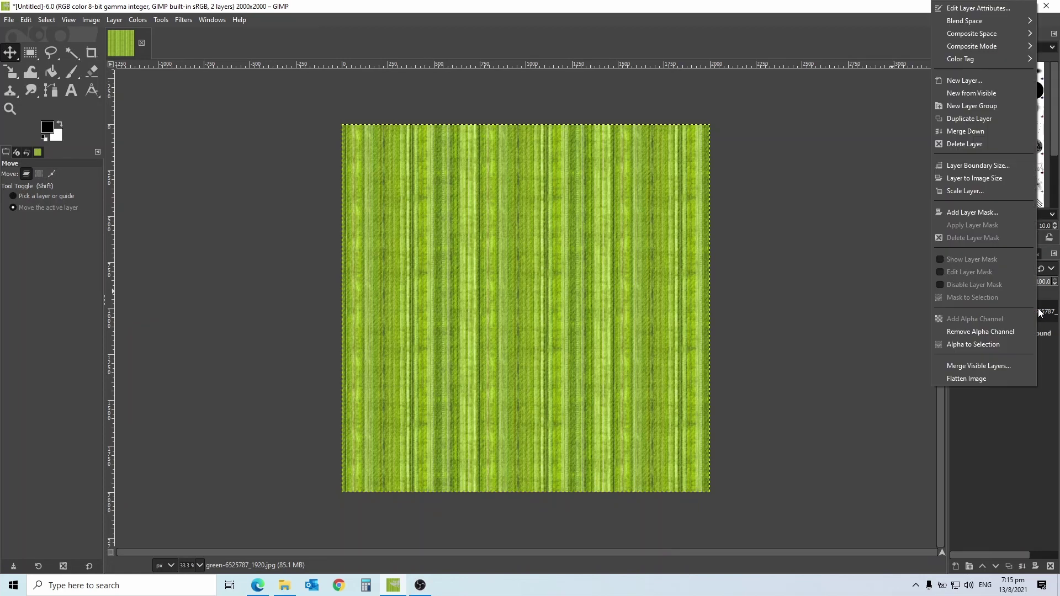
{"action": "left_click", "coordinate": [996, 10]}
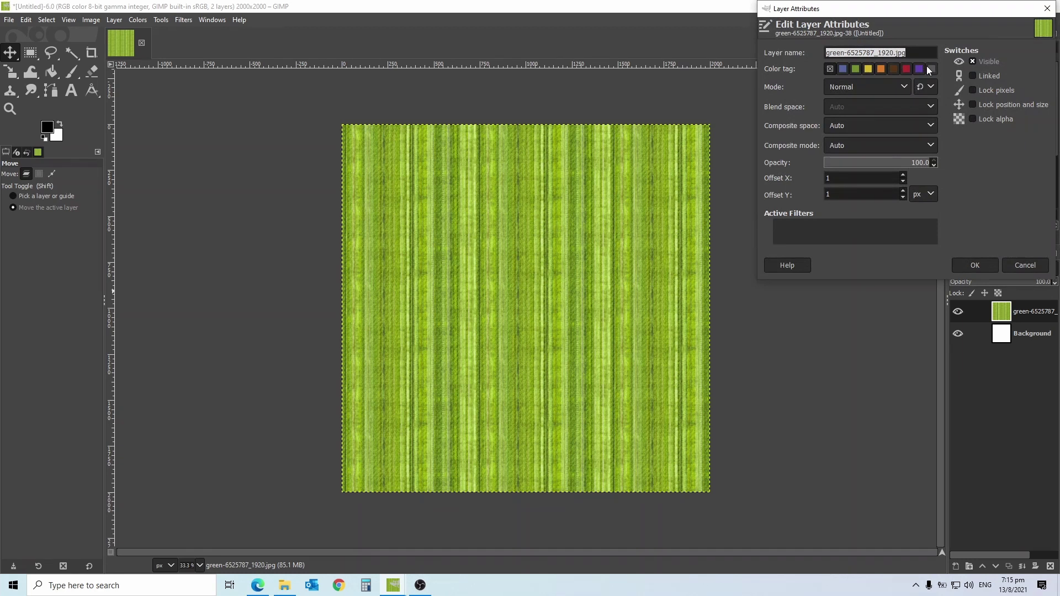
{"action": "type", "text": "green back"}
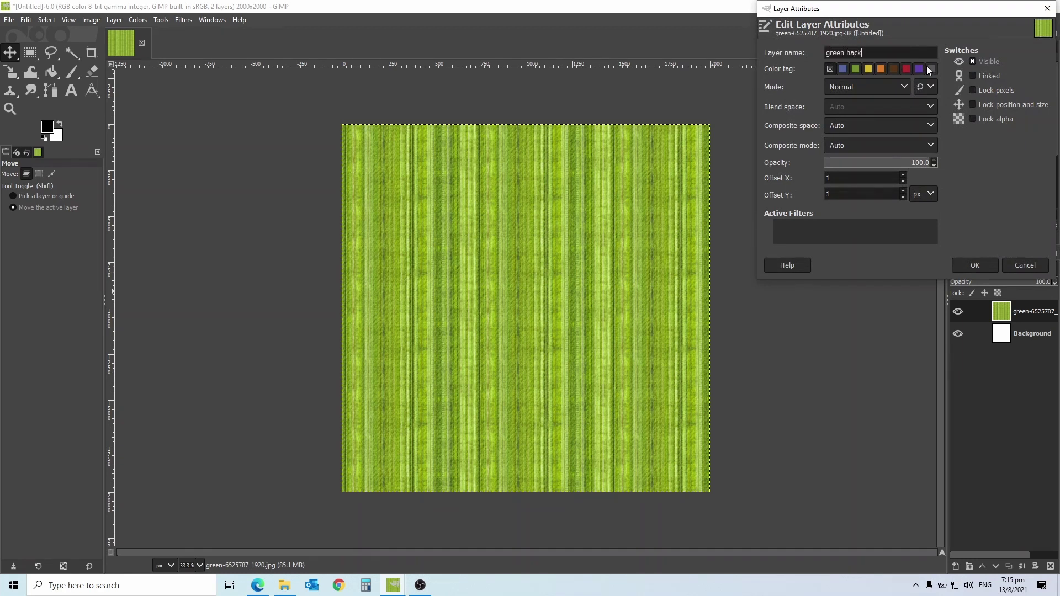
{"action": "type", "text": "g"}
{"action": "type", "text": "round"}
{"action": "left_click", "coordinate": [975, 266]}
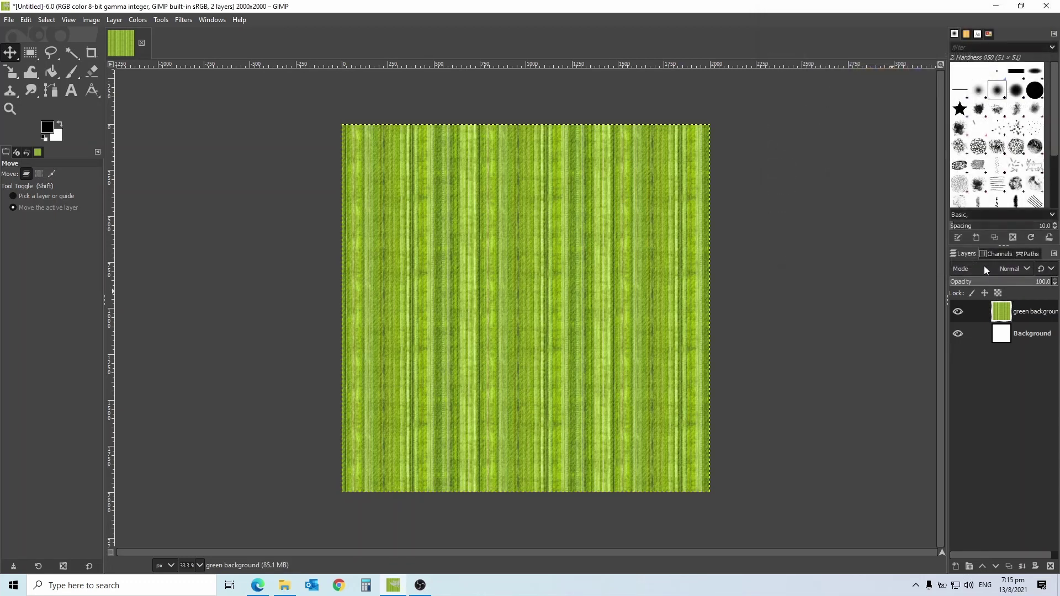
Duplicate the green background layer and colorize the copy cyan.
{"action": "right_click", "coordinate": [1022, 311]}
{"action": "right_click", "coordinate": [1023, 312]}
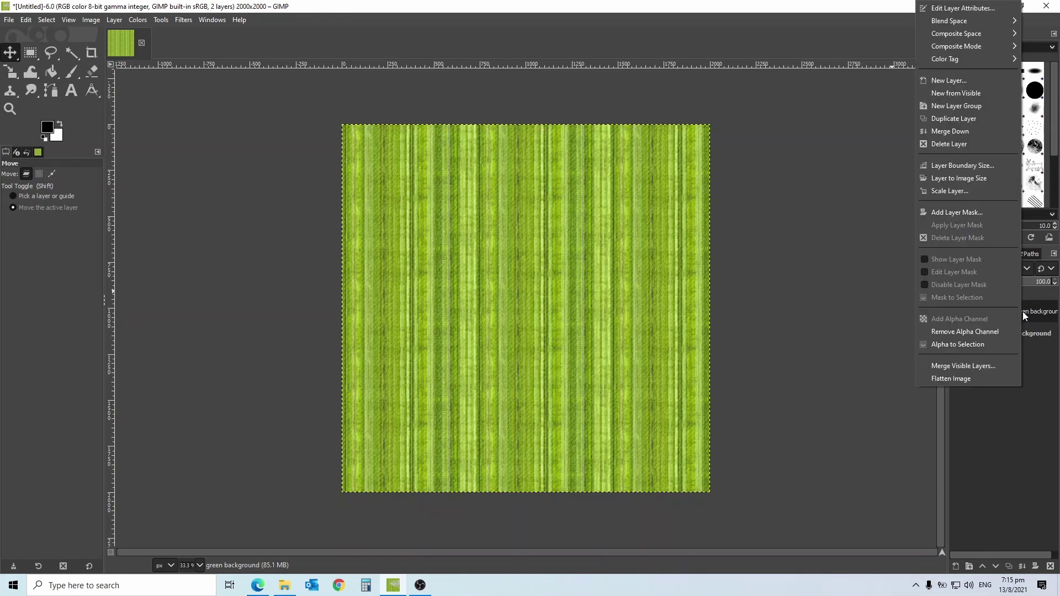
{"action": "left_click", "coordinate": [990, 120]}
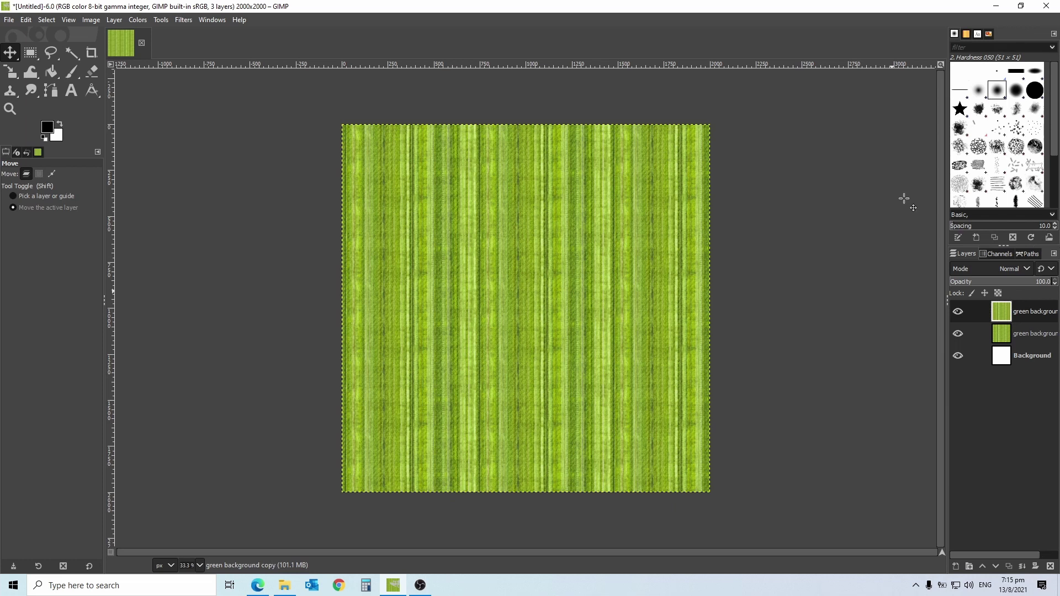
{"action": "left_click", "coordinate": [138, 20]}
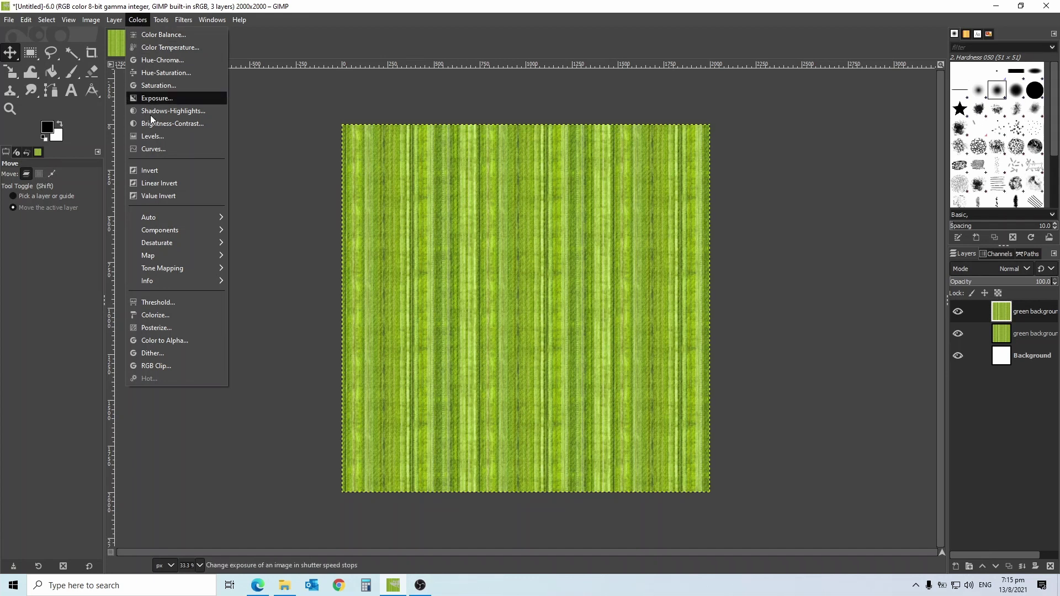
{"action": "left_click", "coordinate": [175, 314]}
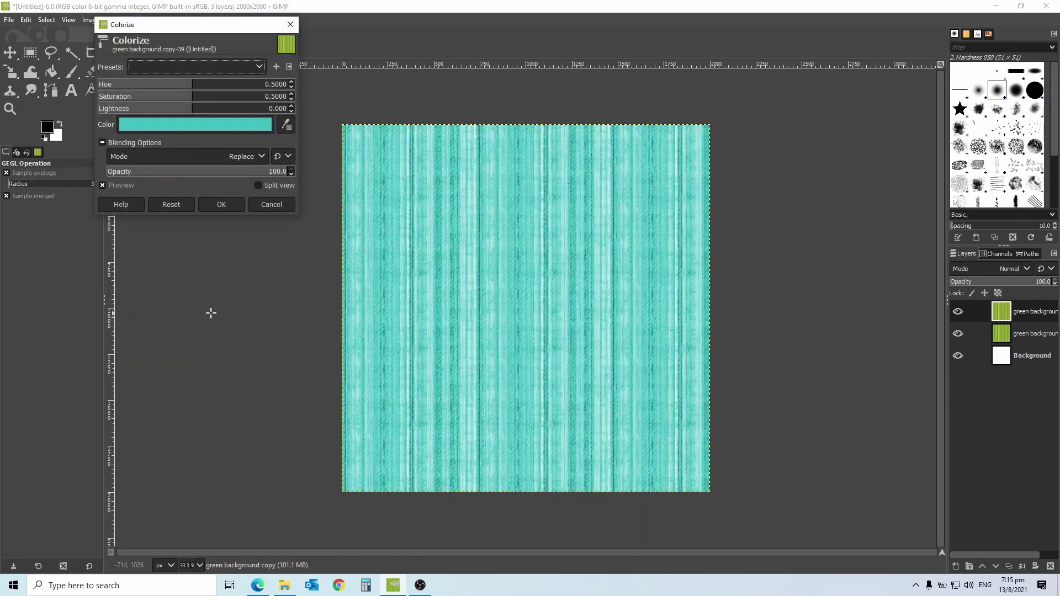
{"action": "left_click", "coordinate": [220, 205]}
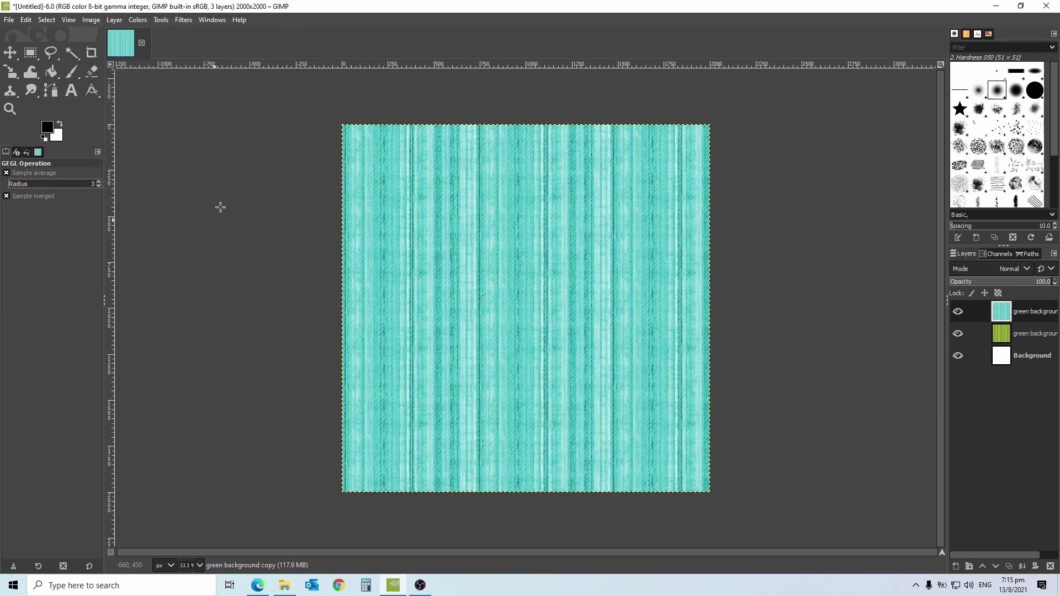
Rename the cyan copy to 'light blue blackground'.
{"action": "right_click", "coordinate": [1030, 313]}
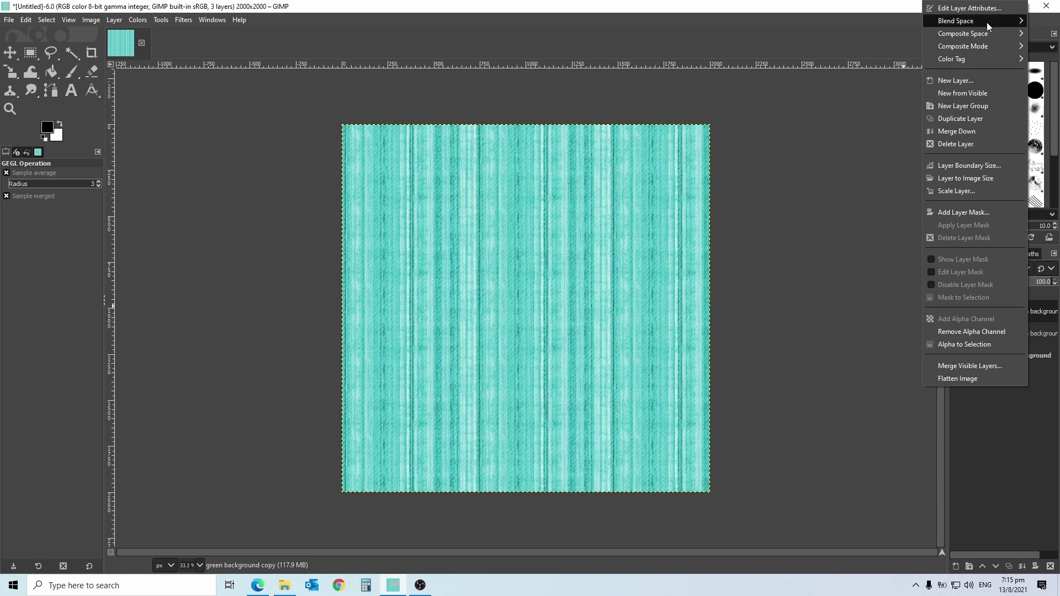
{"action": "left_click", "coordinate": [987, 8]}
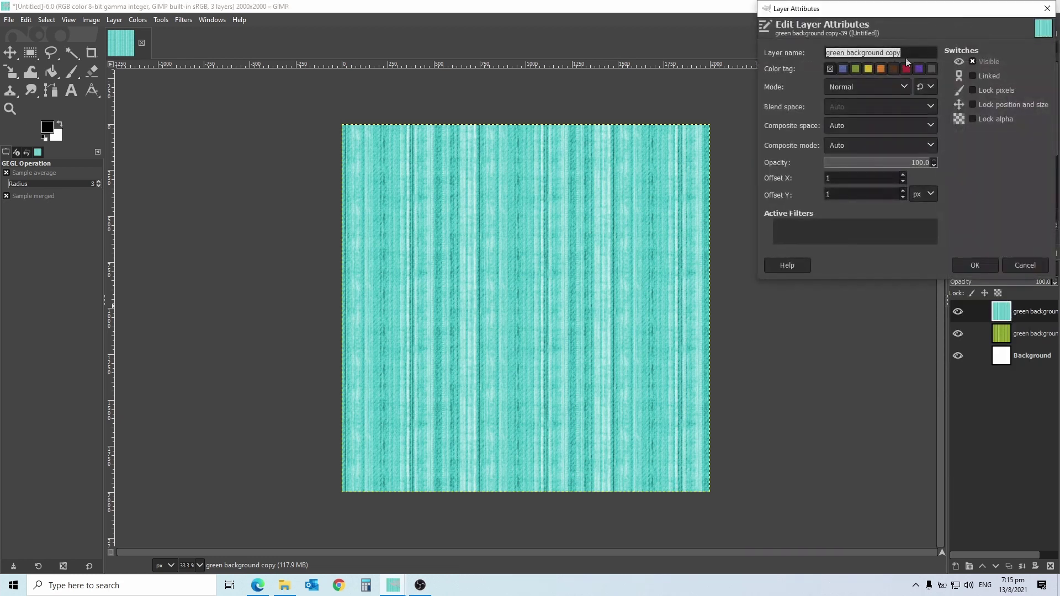
{"action": "type", "text": "light"}
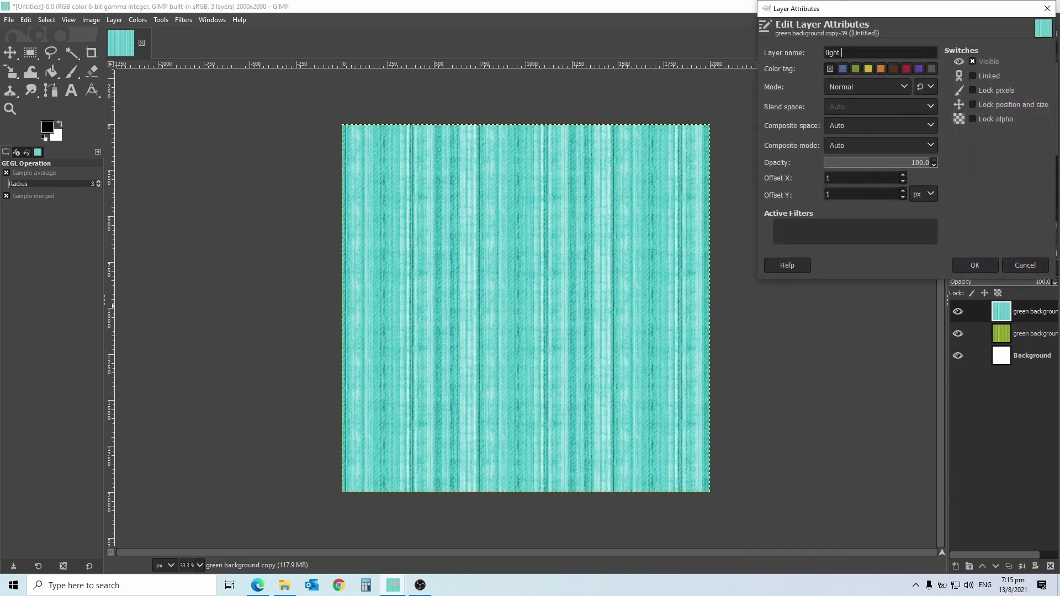
{"action": "type", "text": " blue "}
{"action": "type", "text": "blackgroun"}
{"action": "type", "text": "d"}
{"action": "left_click", "coordinate": [975, 266]}
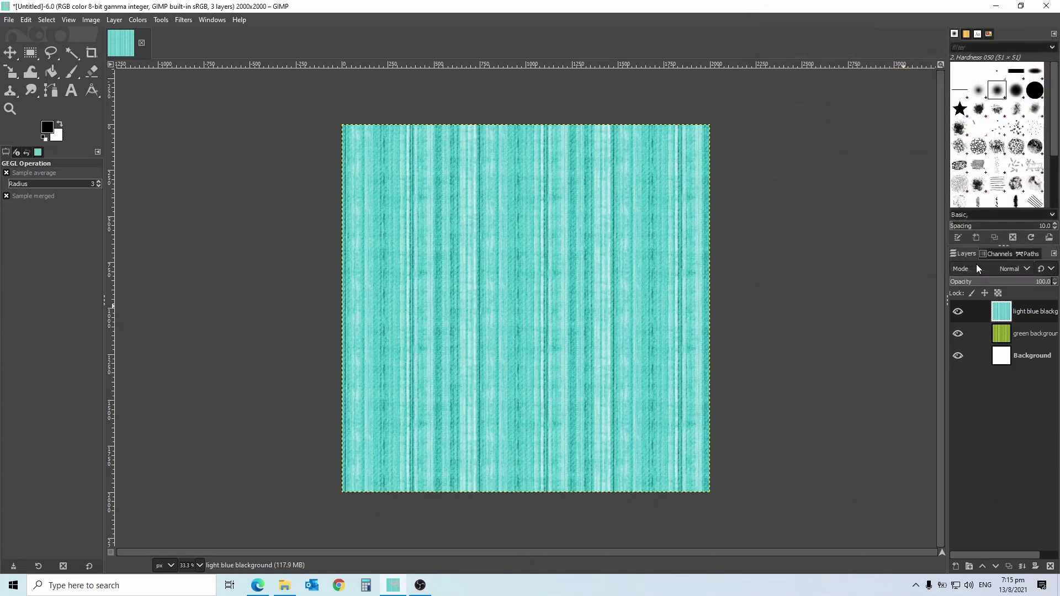
{"action": "right_click", "coordinate": [1025, 313]}
Duplicate the light blue layer and colorize the copy yellow-green with lower hue and higher saturation.
{"action": "right_click", "coordinate": [1026, 313]}
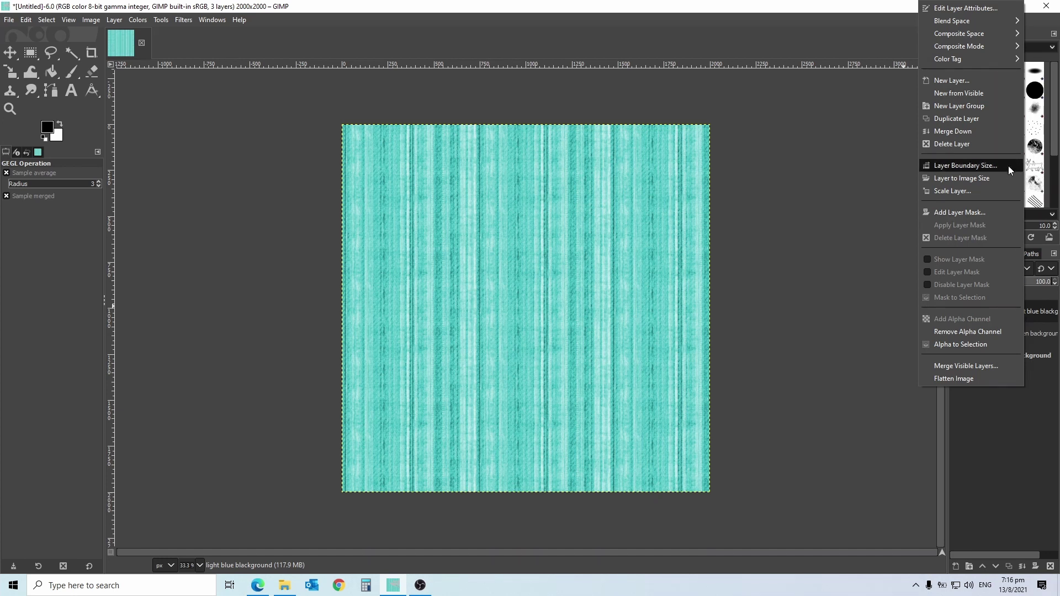
{"action": "left_click", "coordinate": [983, 116]}
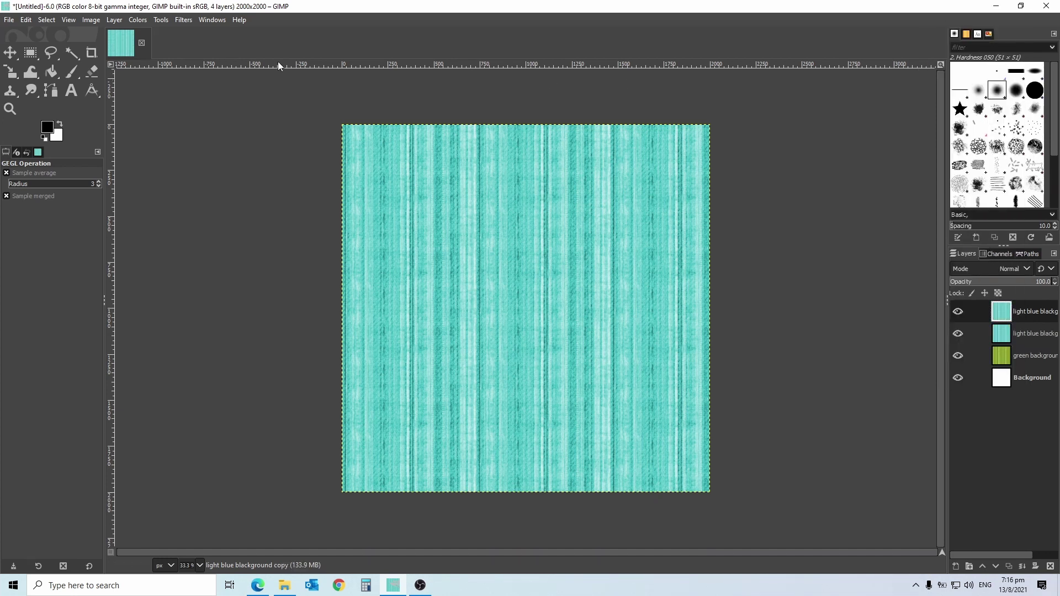
{"action": "left_click", "coordinate": [137, 21]}
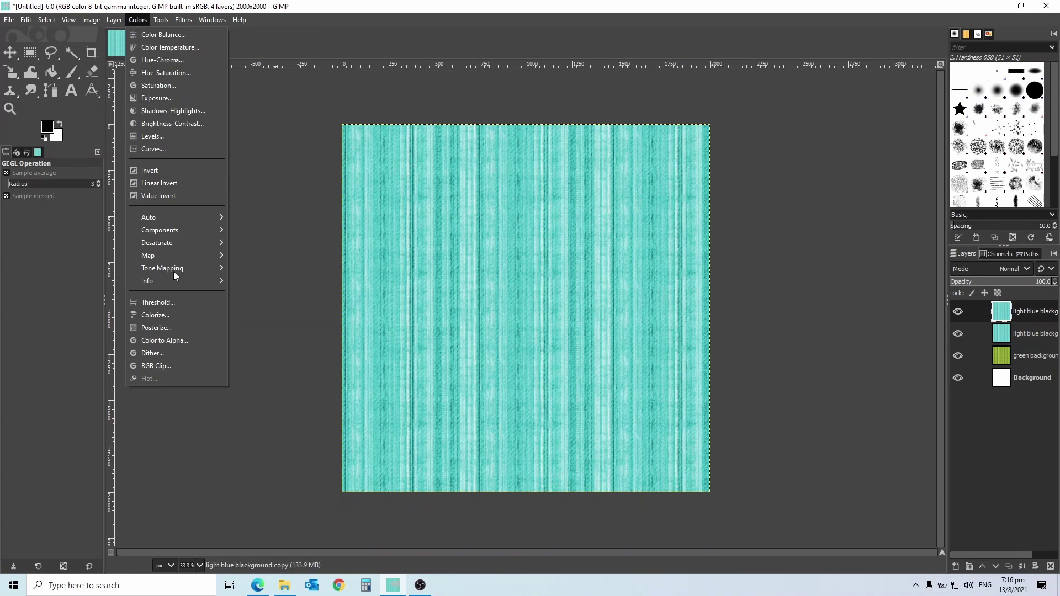
{"action": "left_click", "coordinate": [177, 314]}
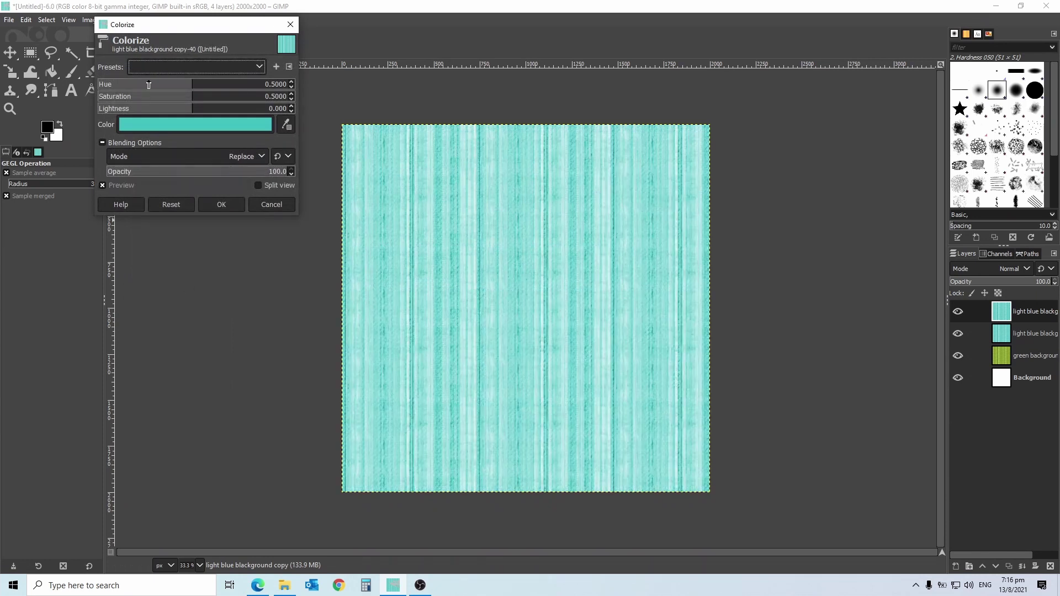
{"action": "left_click", "coordinate": [145, 84]}
{"action": "left_click_drag", "start_coordinate": [140, 84], "coordinate": [137, 84]}
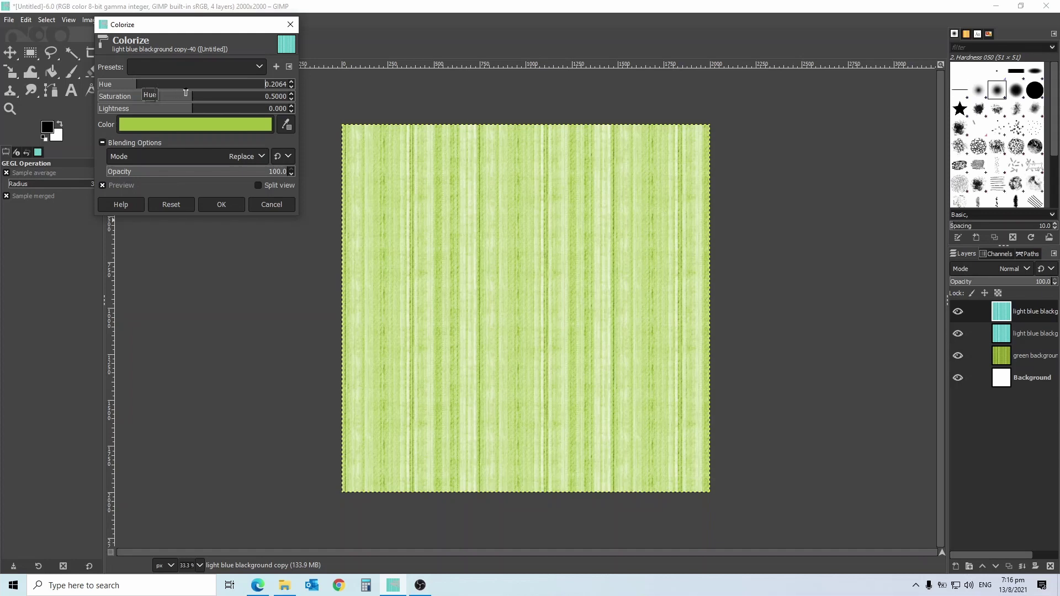
{"action": "left_click_drag", "start_coordinate": [200, 96], "coordinate": [226, 97]}
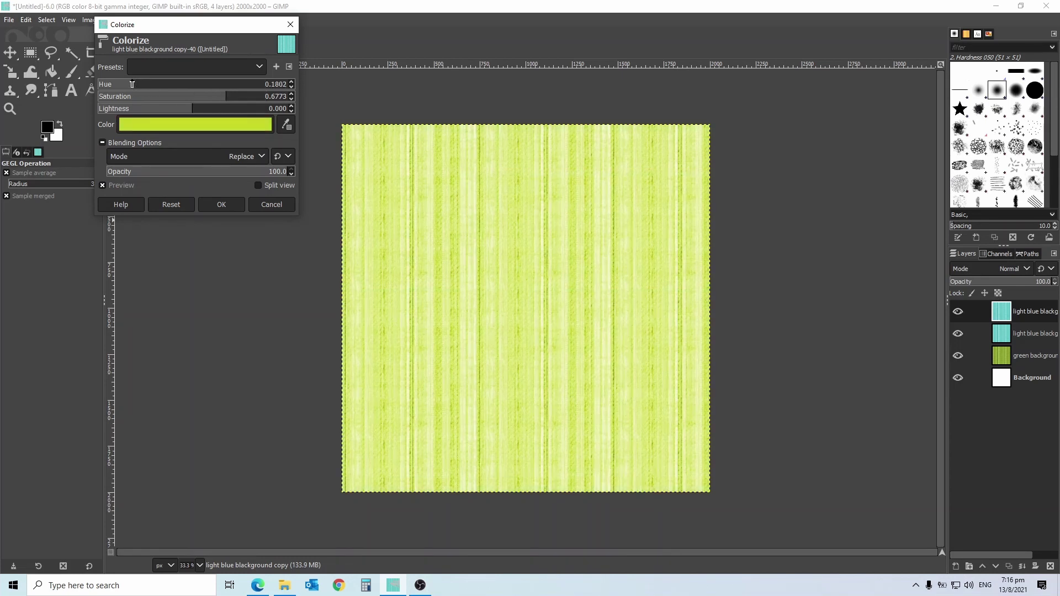
{"action": "left_click", "coordinate": [212, 202]}
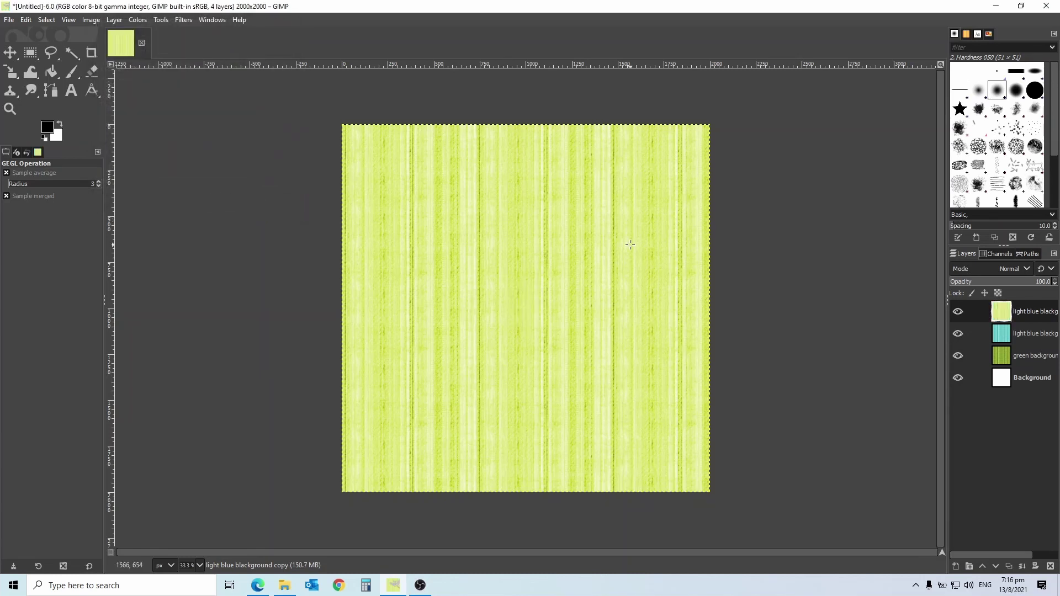
Rename the yellow-green layer to 'yellow background'.
{"action": "right_click", "coordinate": [1031, 314]}
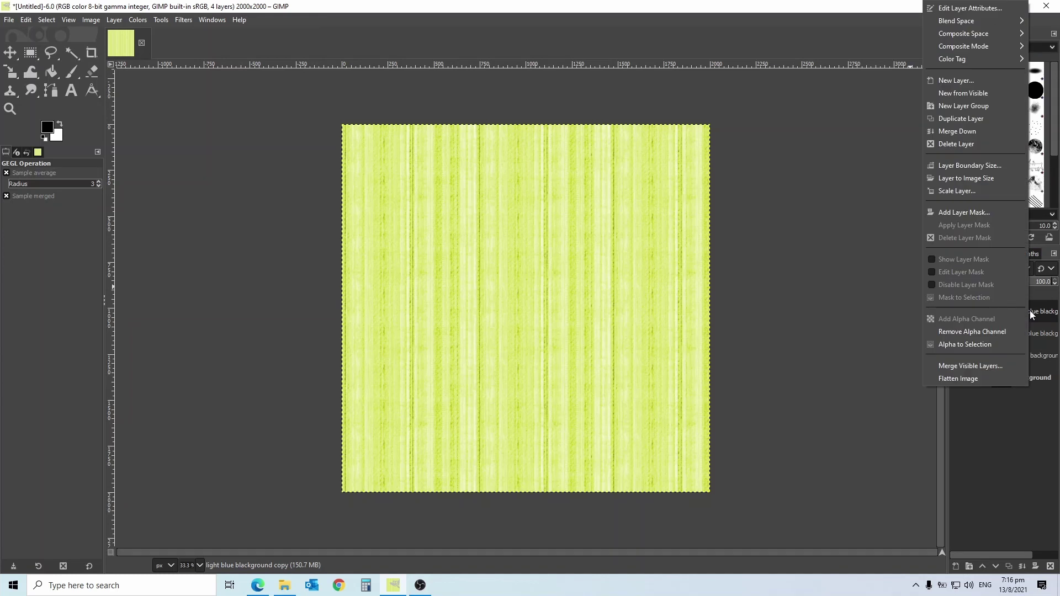
{"action": "left_click", "coordinate": [966, 9]}
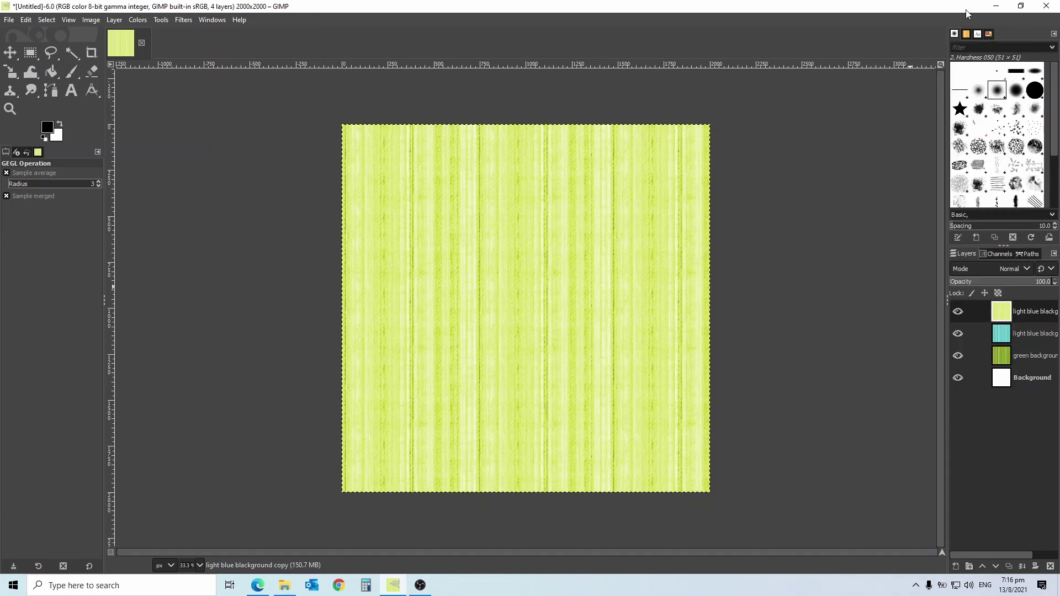
{"action": "type", "text": "ye"}
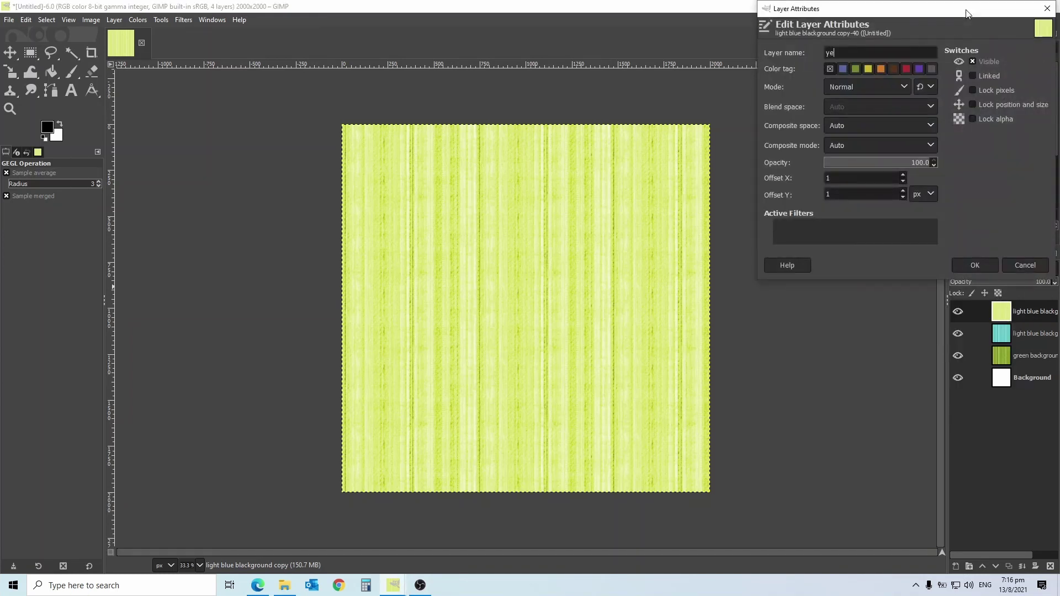
{"action": "type", "text": "llow b"}
{"action": "type", "text": "ackground"}
{"action": "left_click", "coordinate": [975, 265]}
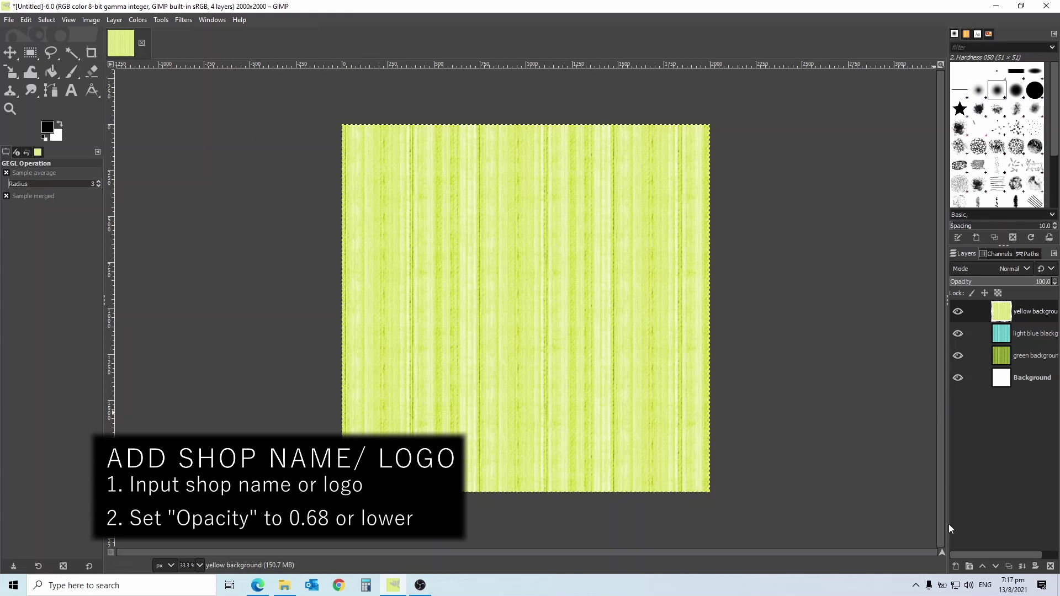
Add a new transparent layer named 'Text' at the top of the stack.
{"action": "left_click", "coordinate": [955, 567]}
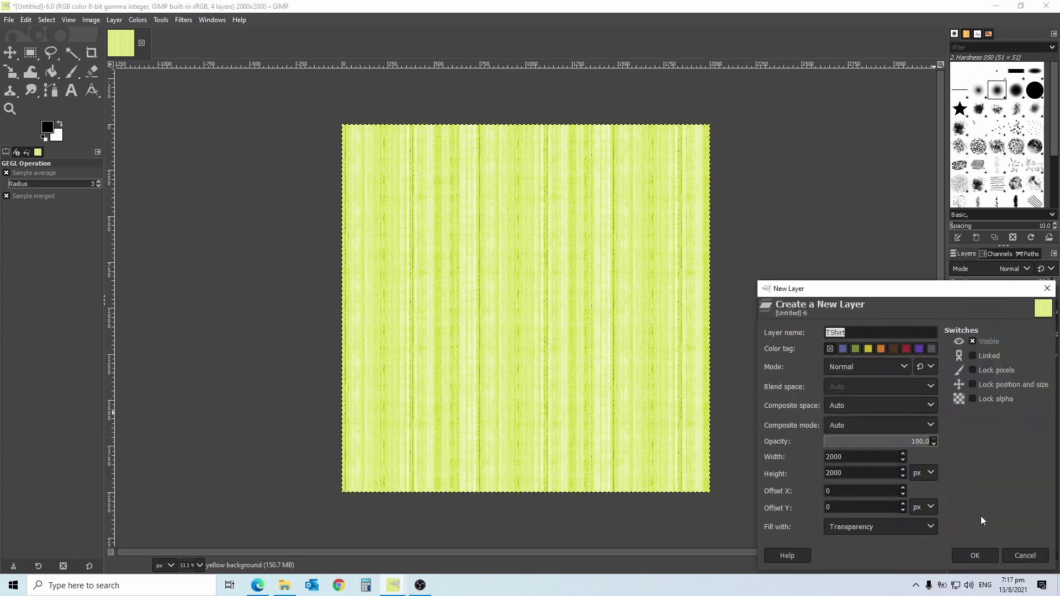
{"action": "type", "text": "Text"}
{"action": "left_click", "coordinate": [975, 556]}
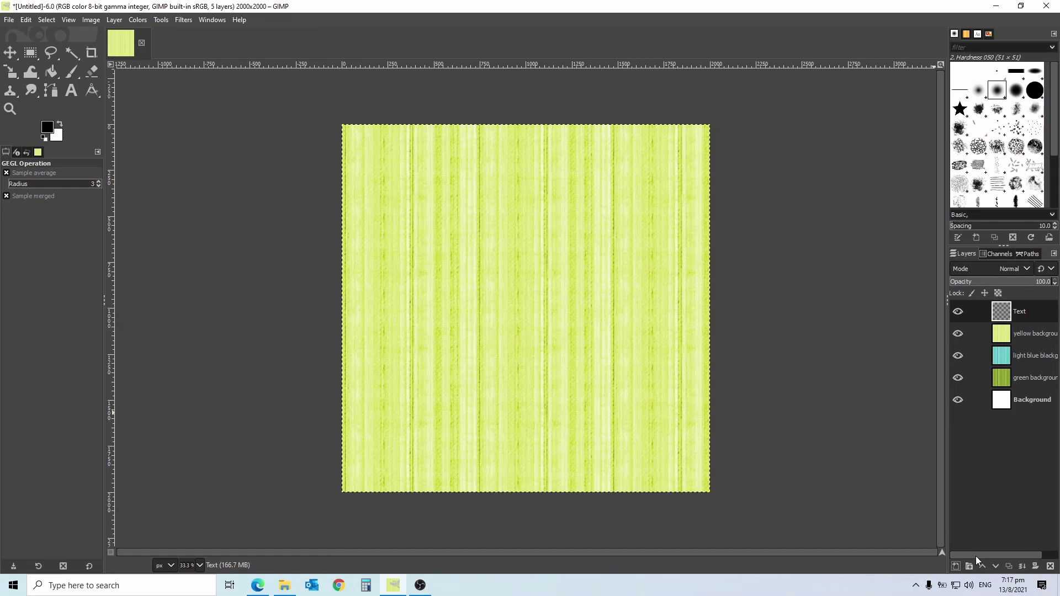
{"action": "left_click", "coordinate": [9, 20]}
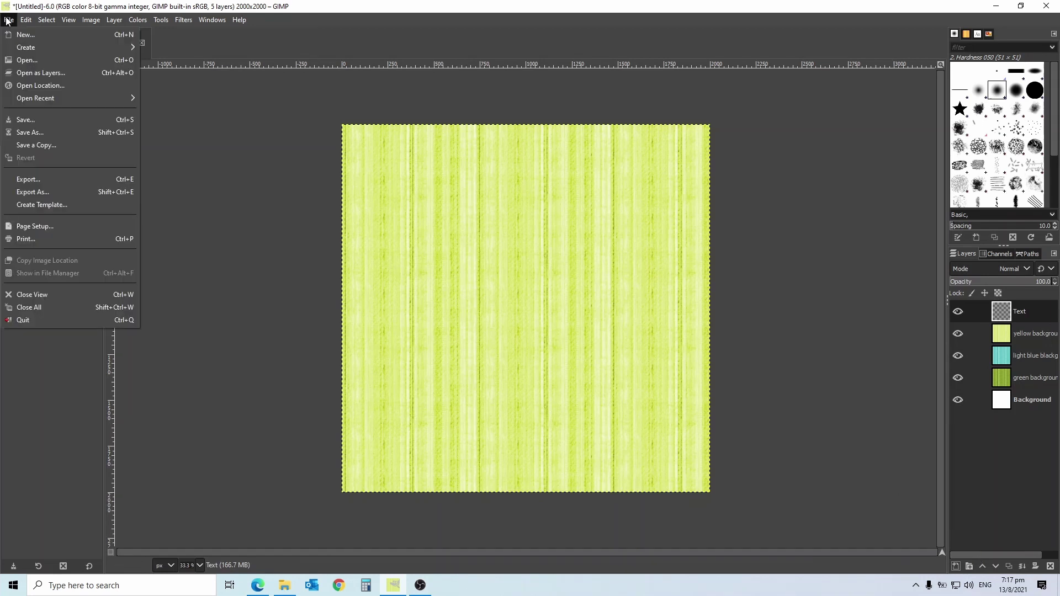
Open logo.xcf and copy its 'elbert design' text with the Text tool.
{"action": "left_click", "coordinate": [22, 61]}
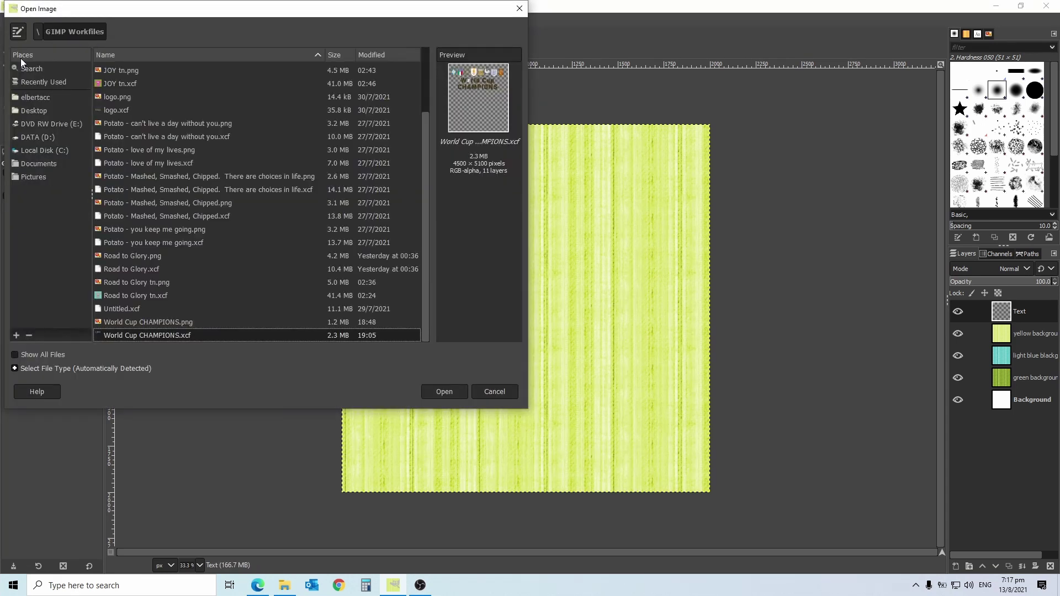
{"action": "left_click", "coordinate": [127, 108]}
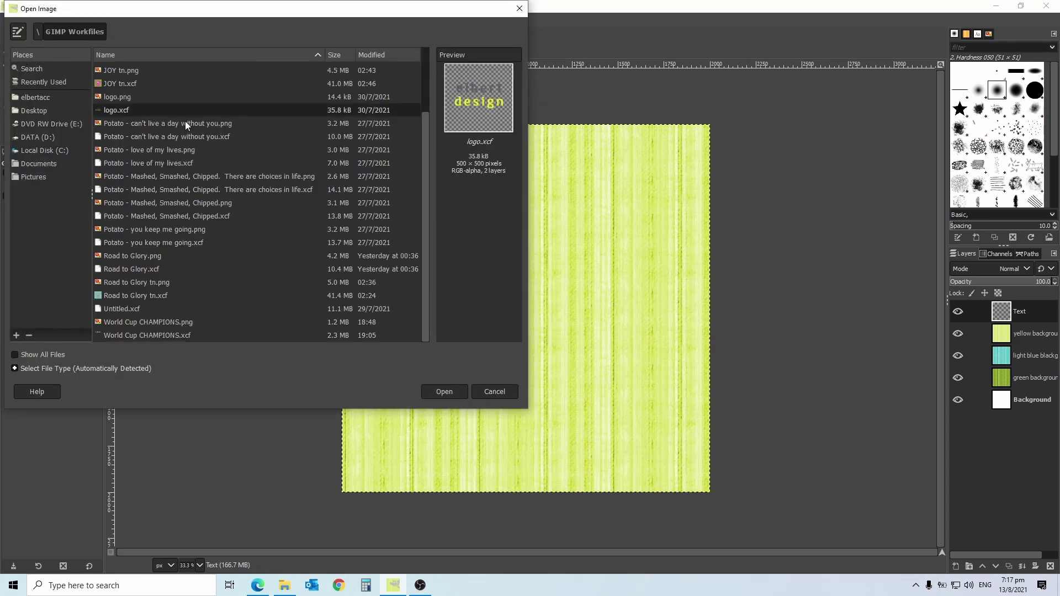
{"action": "left_click", "coordinate": [442, 390]}
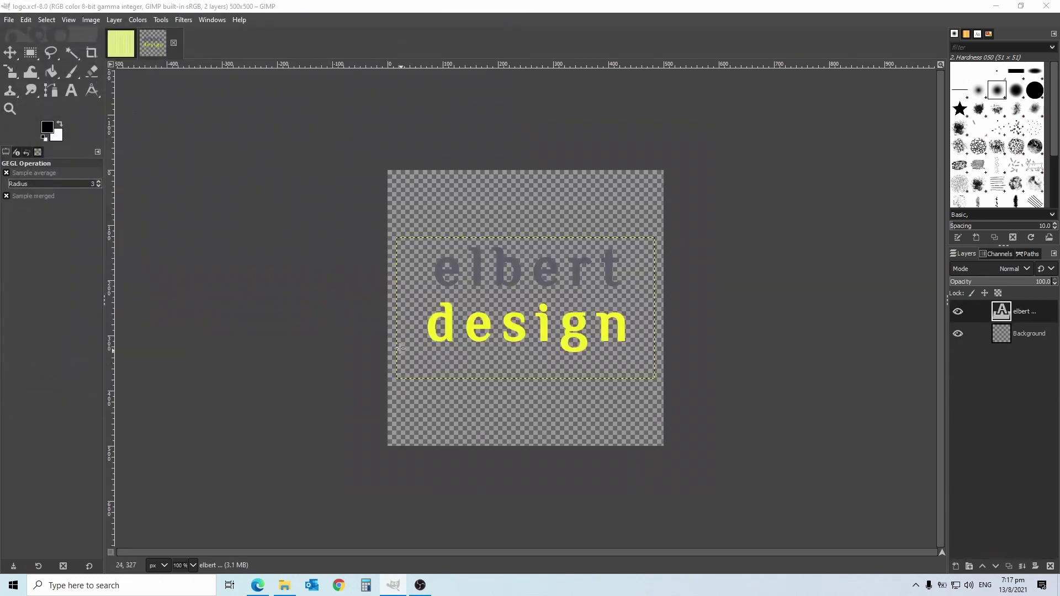
{"action": "left_click", "coordinate": [73, 93]}
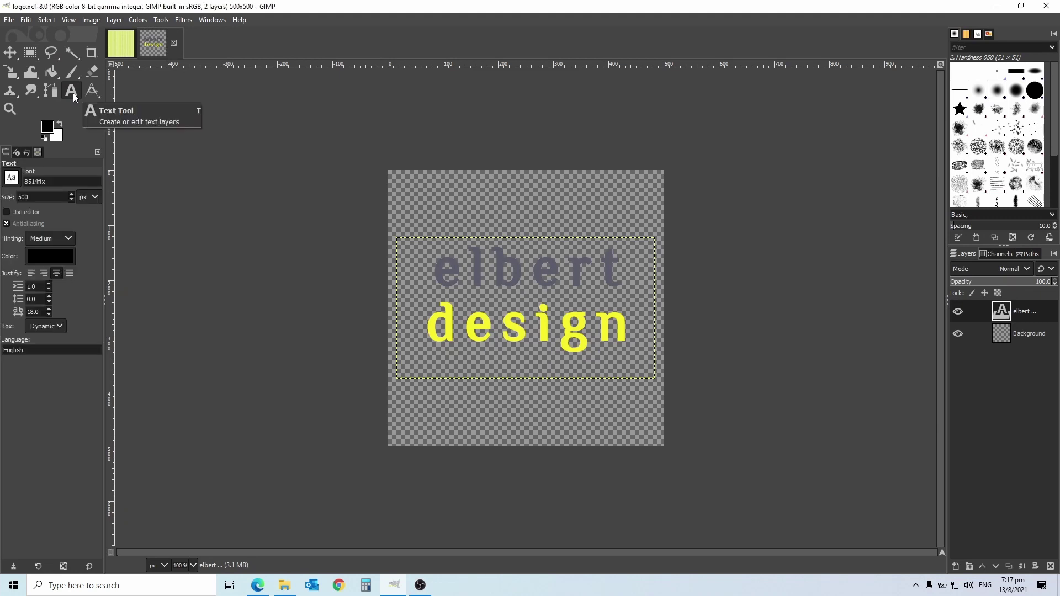
{"action": "left_click", "coordinate": [437, 274]}
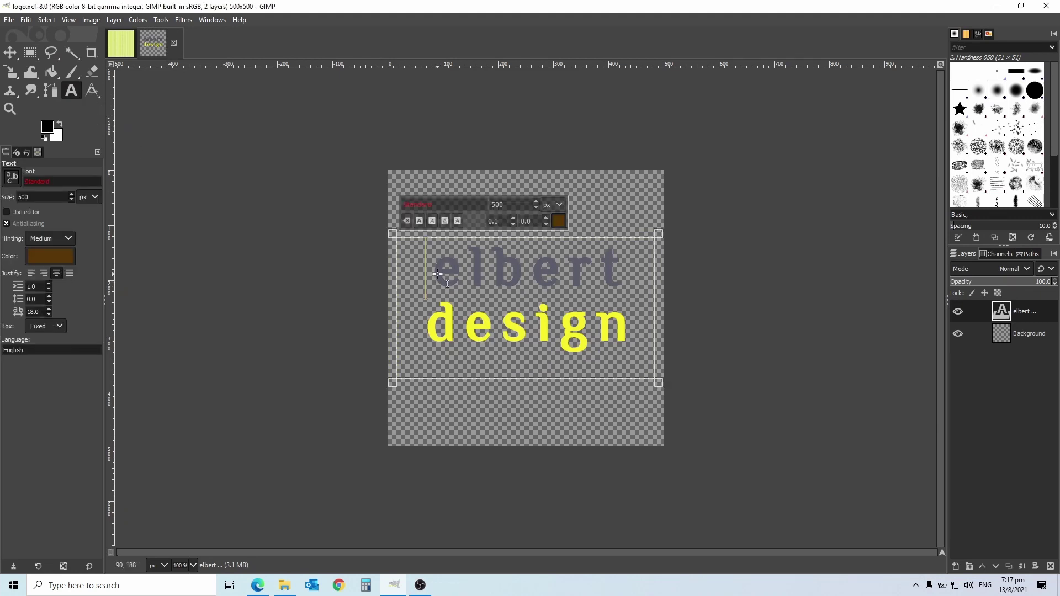
{"action": "key", "text": "shift+Right"}
{"action": "key", "text": "shift+Right"}
{"action": "key", "text": "shift+Right"}
{"action": "key", "text": "shift+Right"}
{"action": "key", "text": "shift+Right"}
{"action": "key", "text": "shift+Right"}
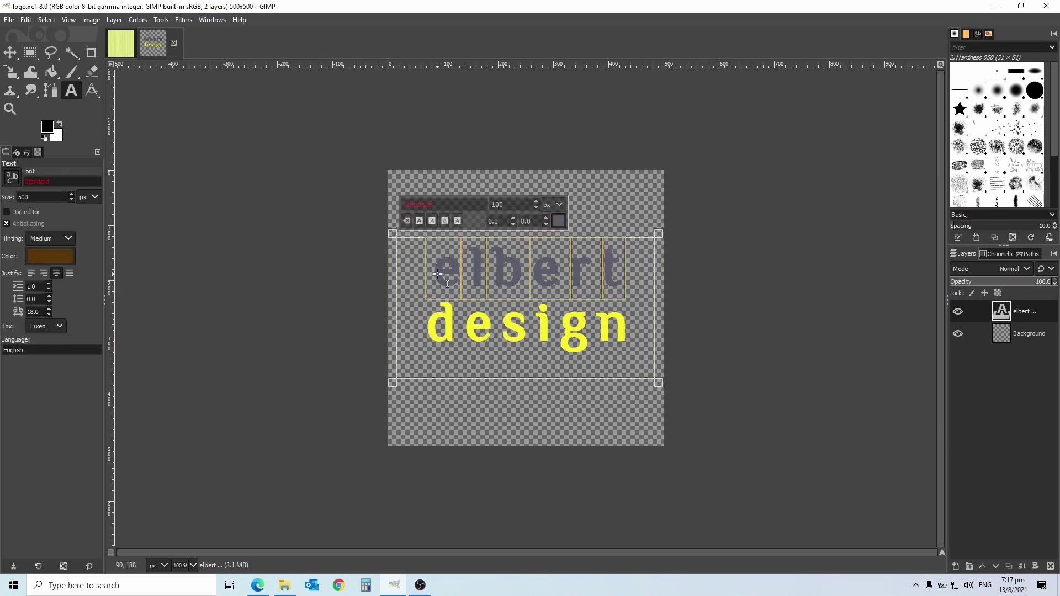
{"action": "key", "text": "shift+Down"}
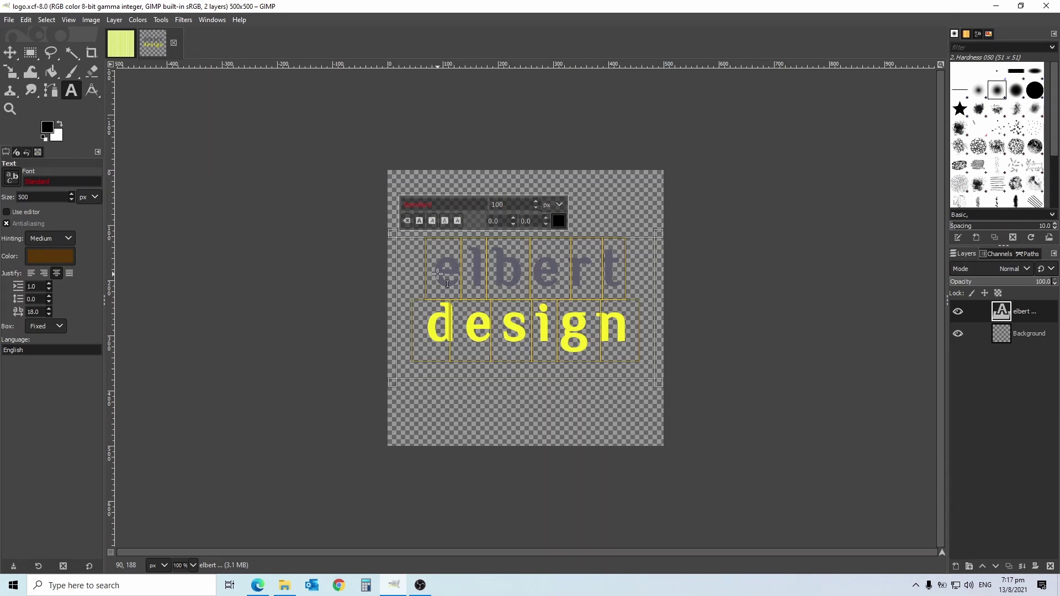
Switch back to the yellow striped image and attempt to paste the copied text.
{"action": "left_click", "coordinate": [209, 20]}
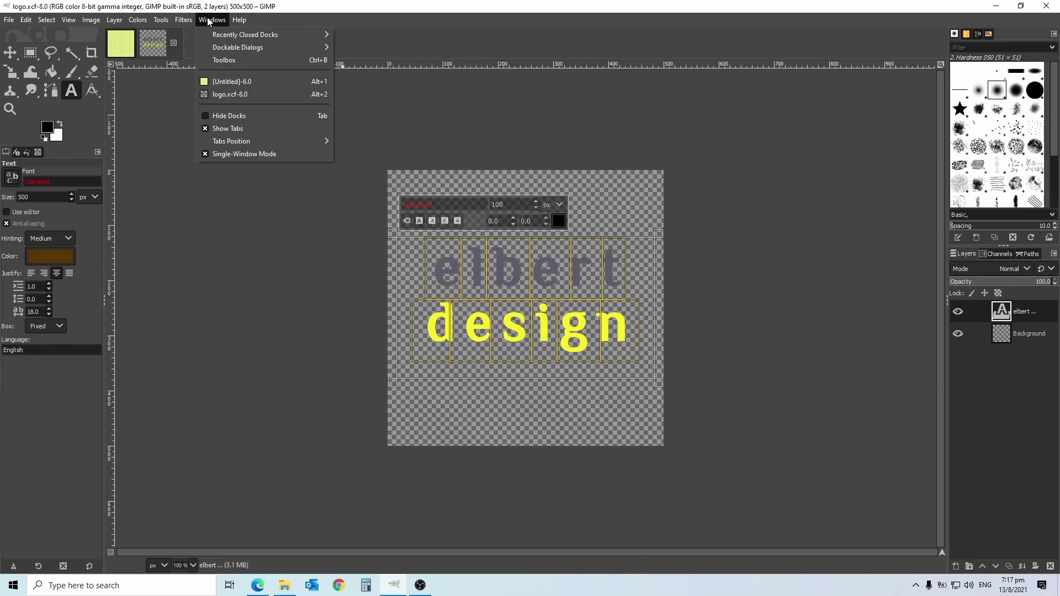
{"action": "left_click", "coordinate": [245, 82]}
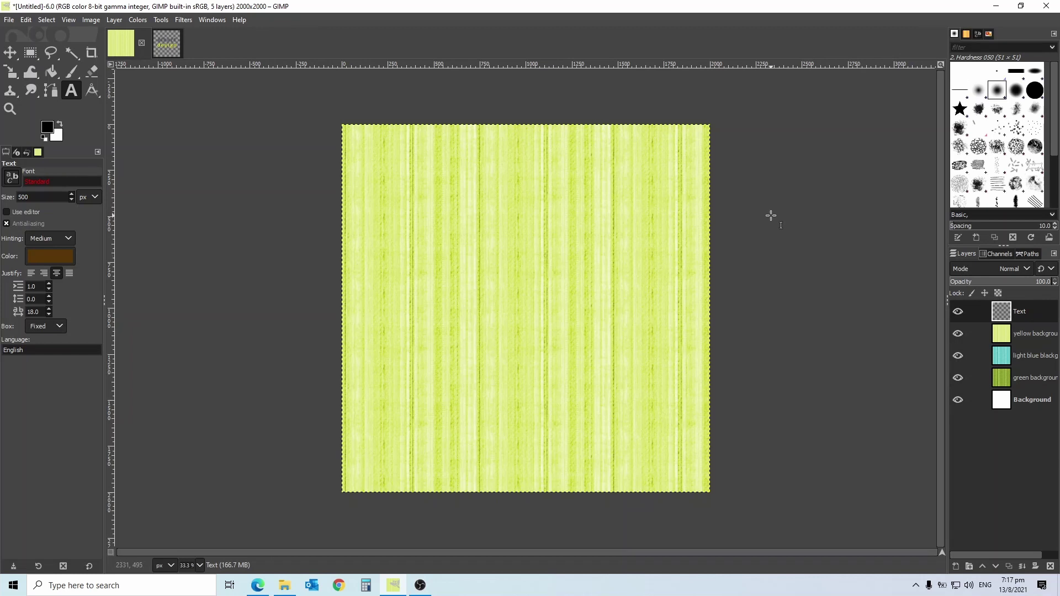
{"action": "key", "text": "ctrl+v"}
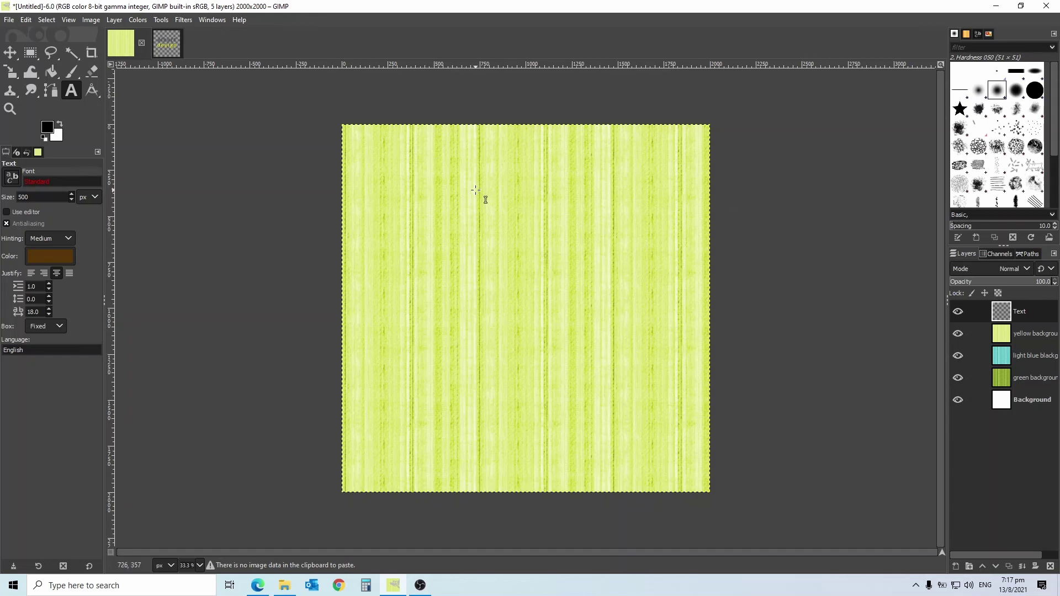
{"action": "key", "text": "ctrl+v"}
Paste the 'elbert design' text into a new text box near the top centre at 100 px.
{"action": "left_click", "coordinate": [476, 190]}
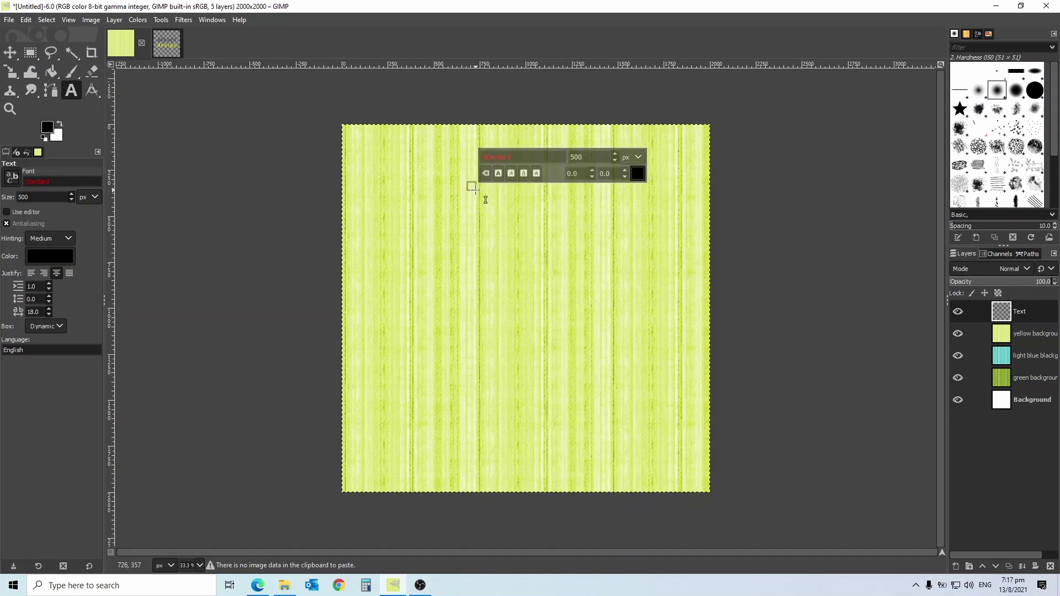
{"action": "type", "text": "elbert design"}
{"action": "type", "text": "100"}
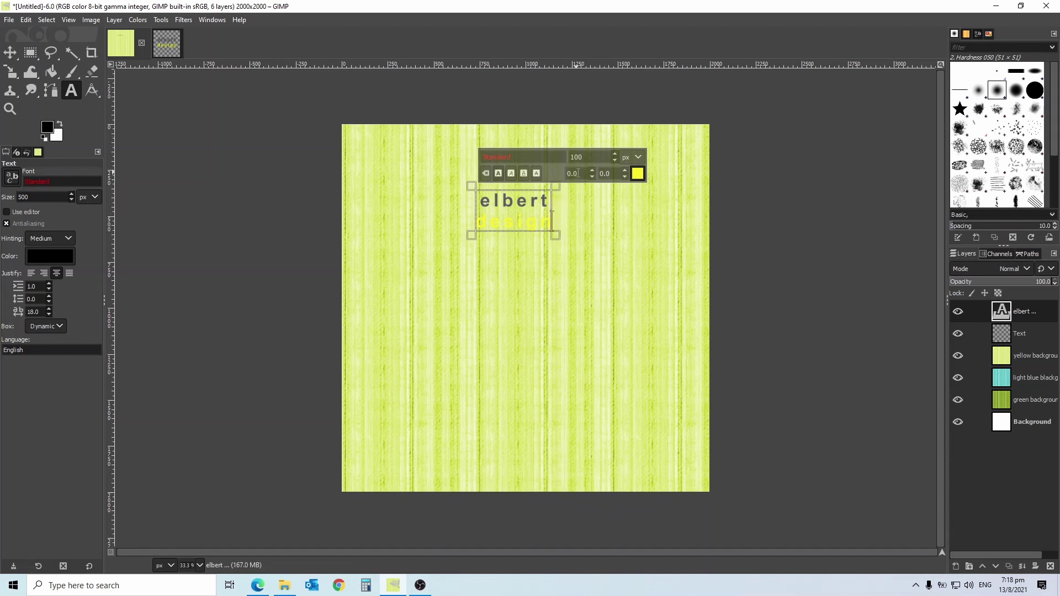
{"action": "left_click", "coordinate": [587, 158]}
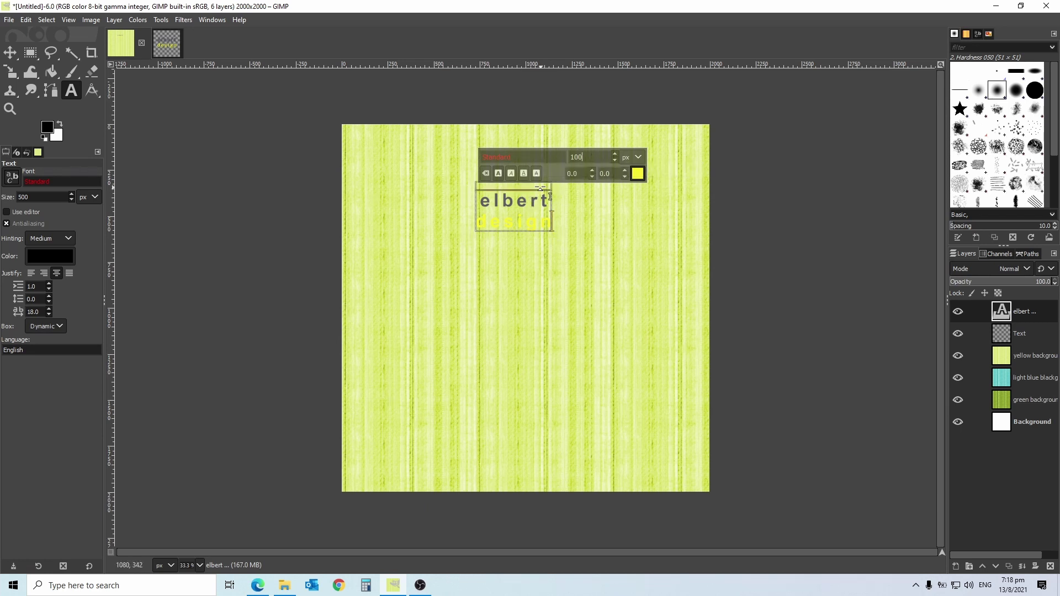
Reshape the 'elbert design' text box to about 467 × 256 px, one word per line, top-right.
{"action": "mouse_move", "coordinate": [533, 188]}
{"action": "left_mouse_down"}
{"action": "mouse_move", "coordinate": [633, 183]}
{"action": "mouse_move", "coordinate": [596, 141]}
{"action": "left_mouse_up"}
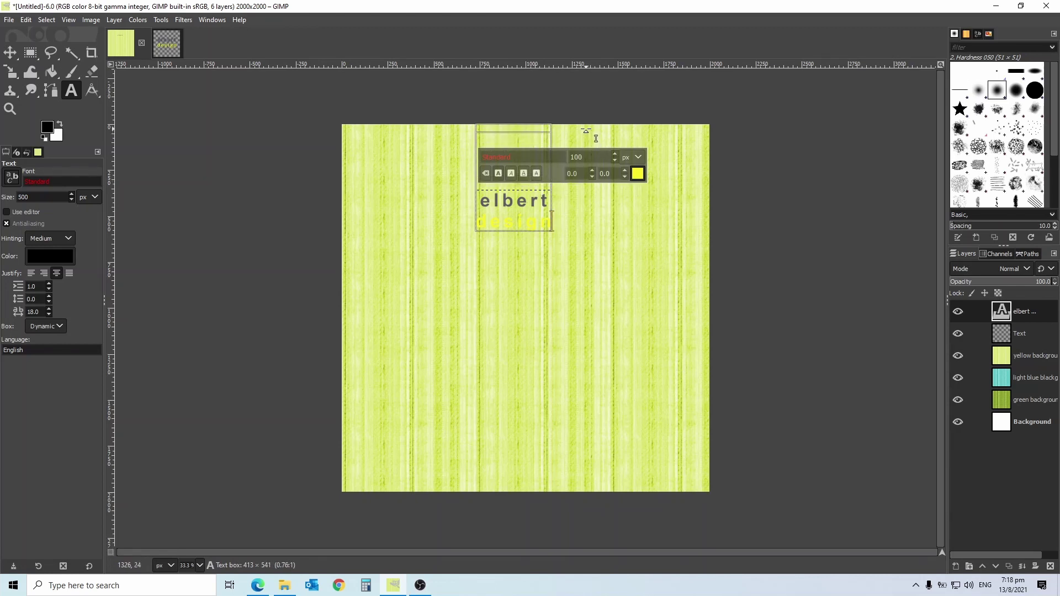
{"action": "left_click_drag", "start_coordinate": [596, 141], "coordinate": [594, 153]}
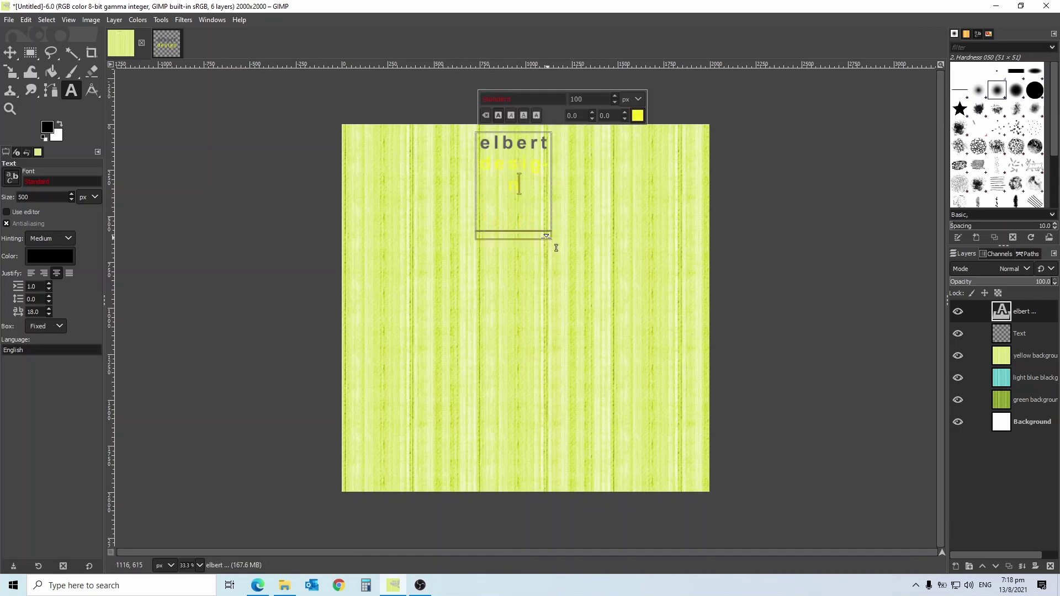
{"action": "left_click_drag", "start_coordinate": [530, 246], "coordinate": [530, 192]}
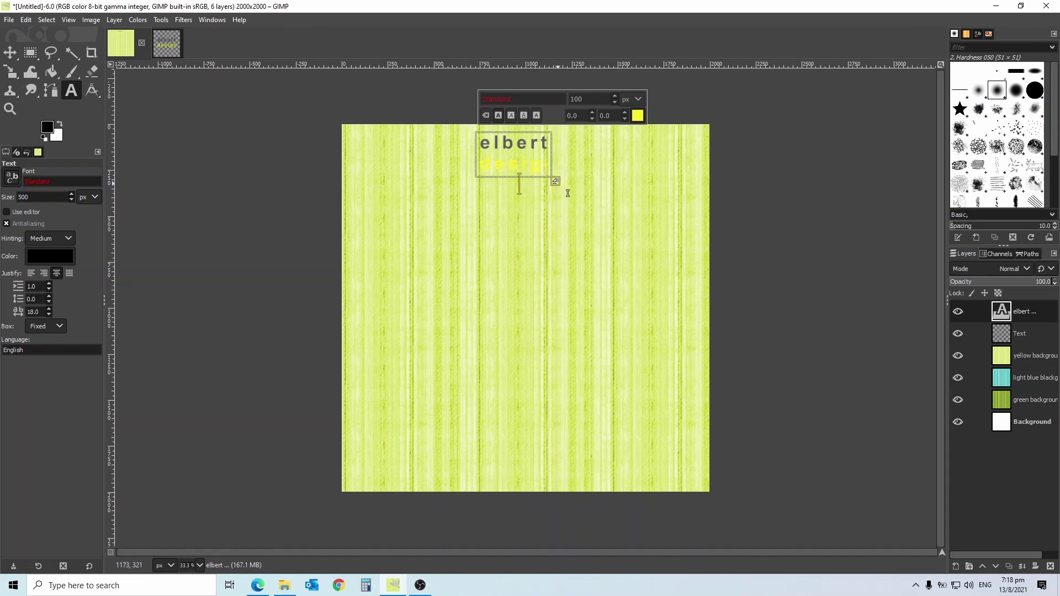
{"action": "left_click_drag", "start_coordinate": [569, 191], "coordinate": [718, 190]}
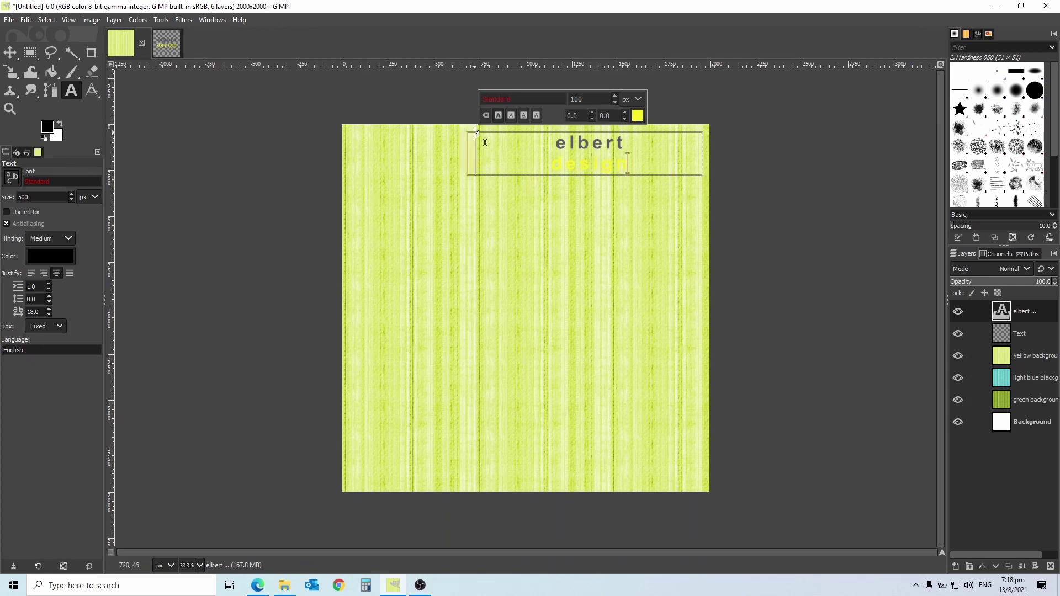
{"action": "left_click_drag", "start_coordinate": [480, 138], "coordinate": [632, 141]}
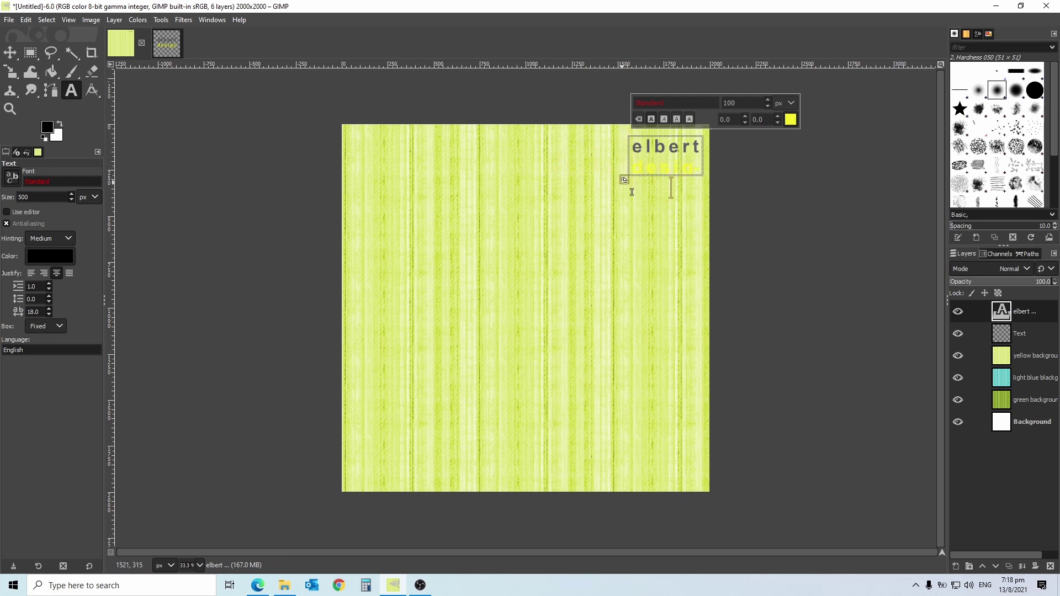
{"action": "left_click_drag", "start_coordinate": [632, 192], "coordinate": [610, 179]}
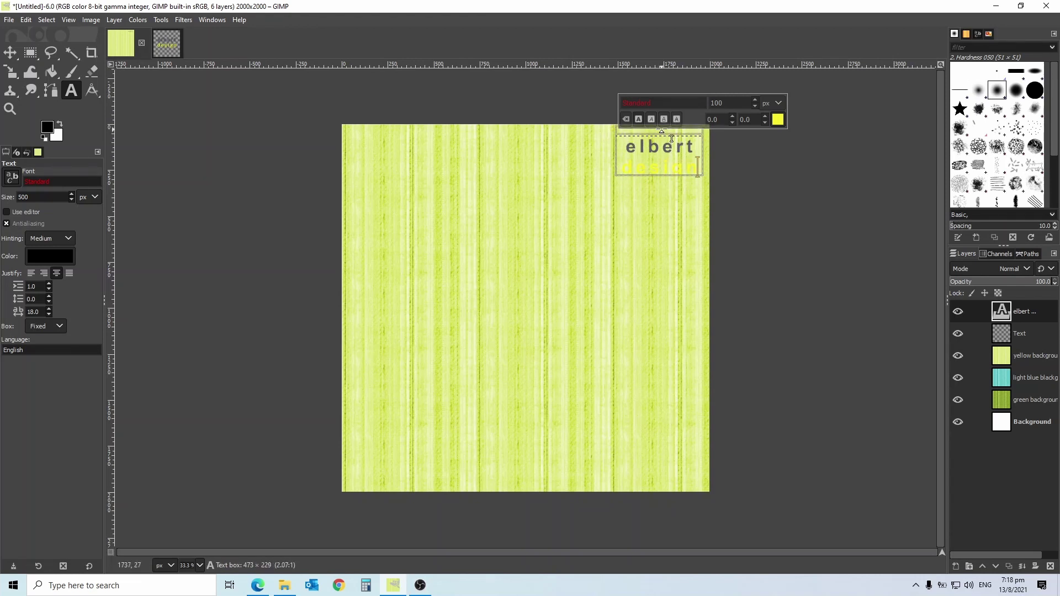
{"action": "left_click_drag", "start_coordinate": [671, 138], "coordinate": [671, 135]}
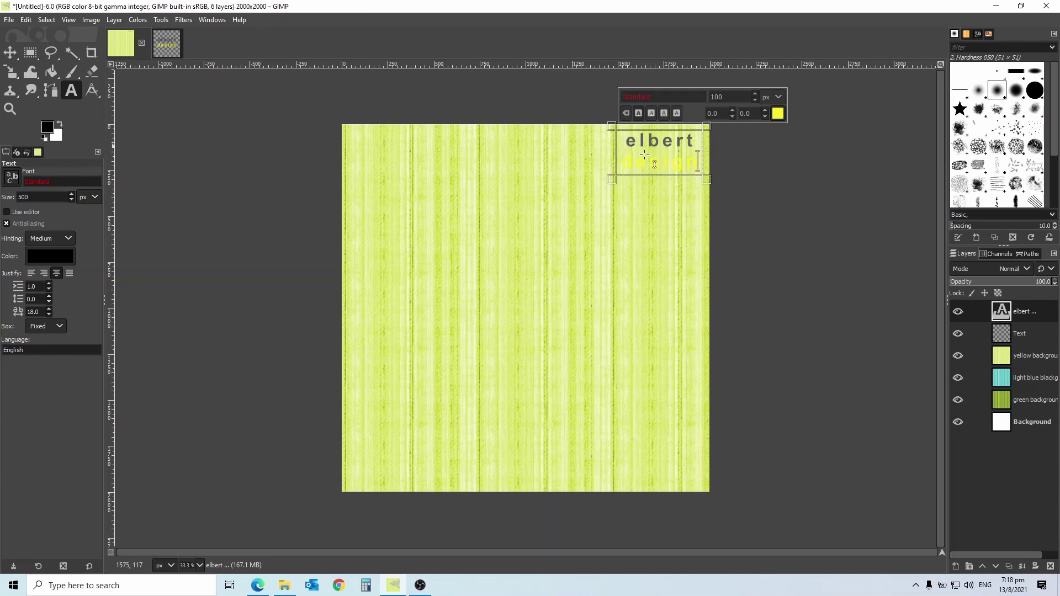
{"action": "left_click_drag", "start_coordinate": [707, 179], "coordinate": [709, 179]}
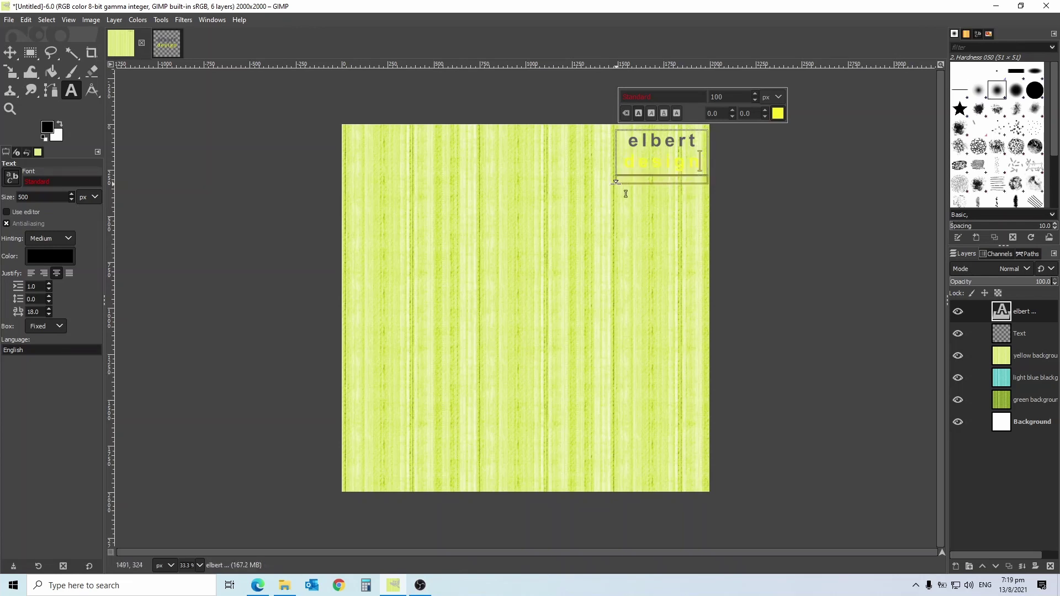
{"action": "left_click_drag", "start_coordinate": [617, 180], "coordinate": [624, 194]}
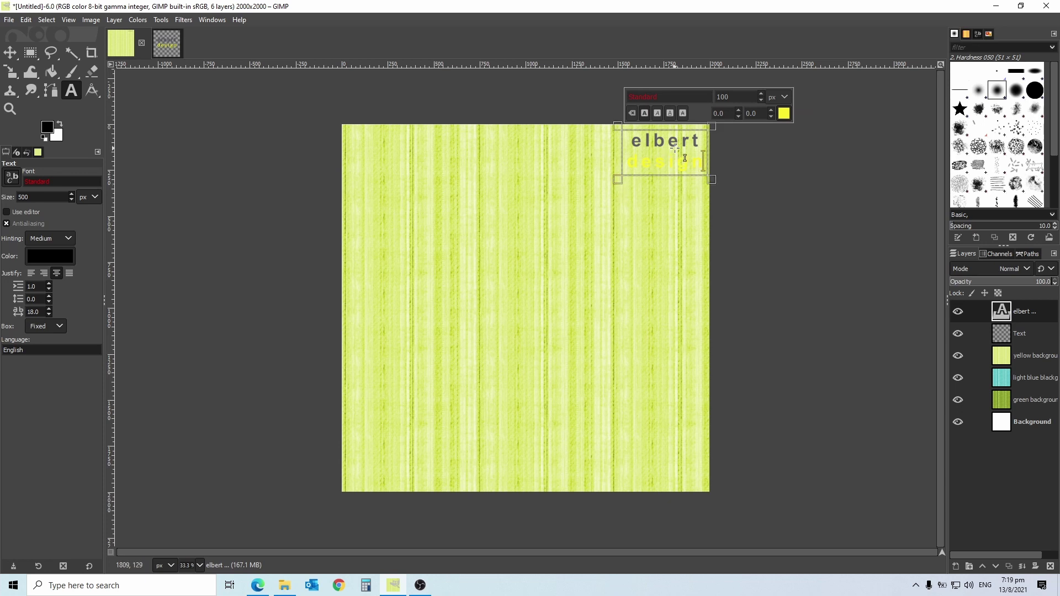
{"action": "left_click_drag", "start_coordinate": [677, 137], "coordinate": [677, 131]}
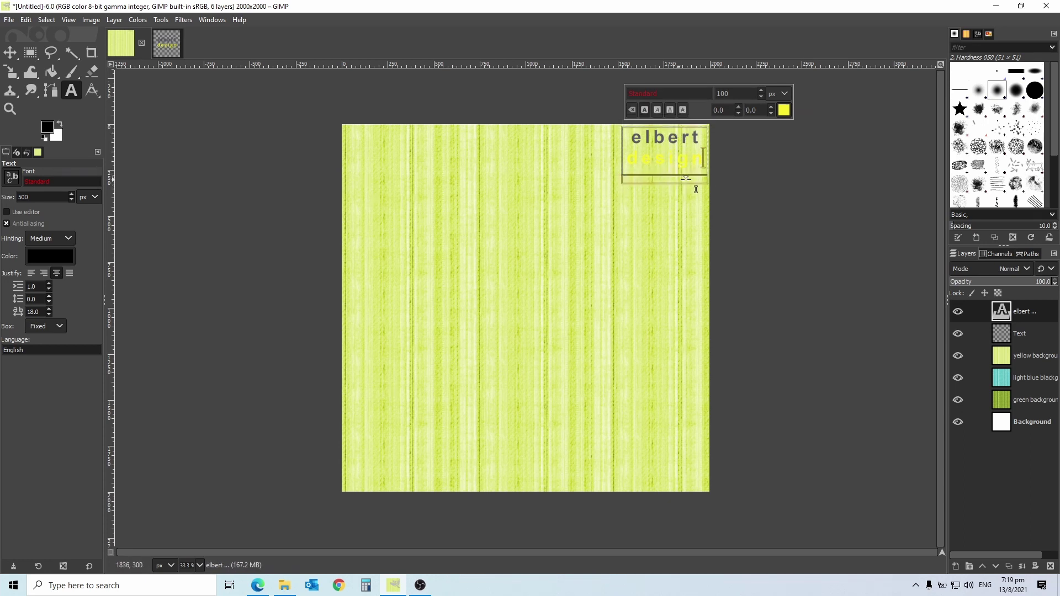
{"action": "left_click_drag", "start_coordinate": [714, 189], "coordinate": [725, 188]}
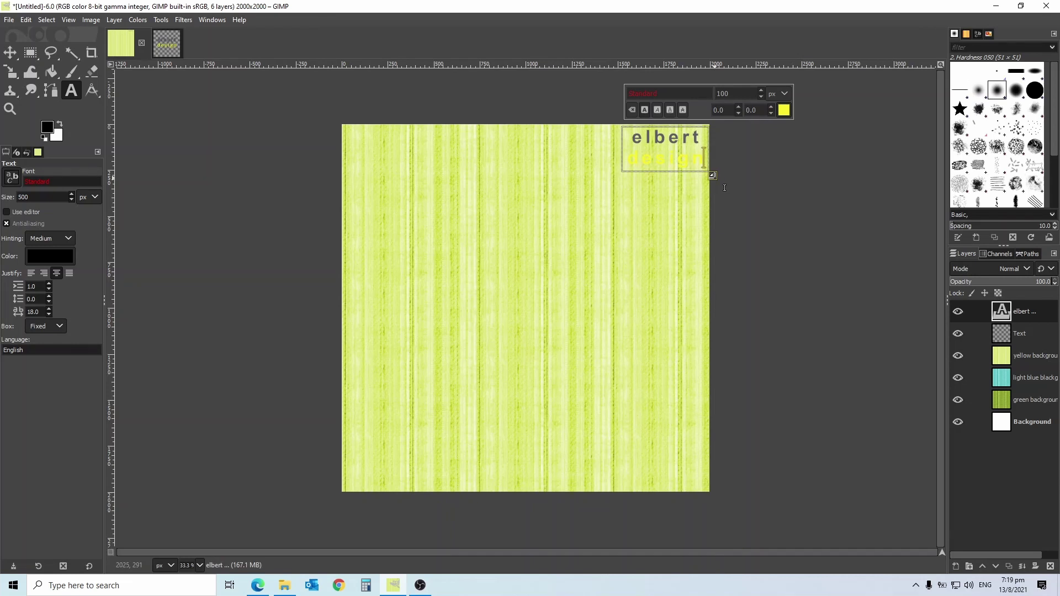
Select all the elbert design text and lower its layer opacity to 68.
{"action": "left_click", "coordinate": [643, 147]}
{"action": "key", "text": "ctrl+a"}
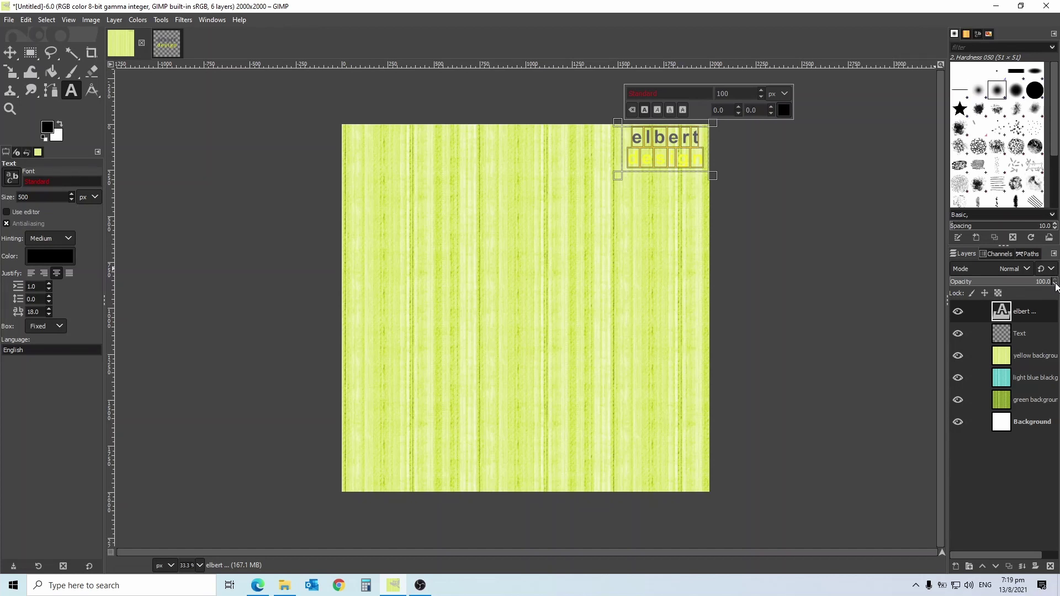
{"action": "left_click", "coordinate": [1055, 284]}
{"action": "left_click", "coordinate": [1055, 284]}
{"action": "left_click", "coordinate": [1055, 284]}
{"action": "left_click", "coordinate": [1055, 284]}
{"action": "left_click", "coordinate": [1055, 285]}
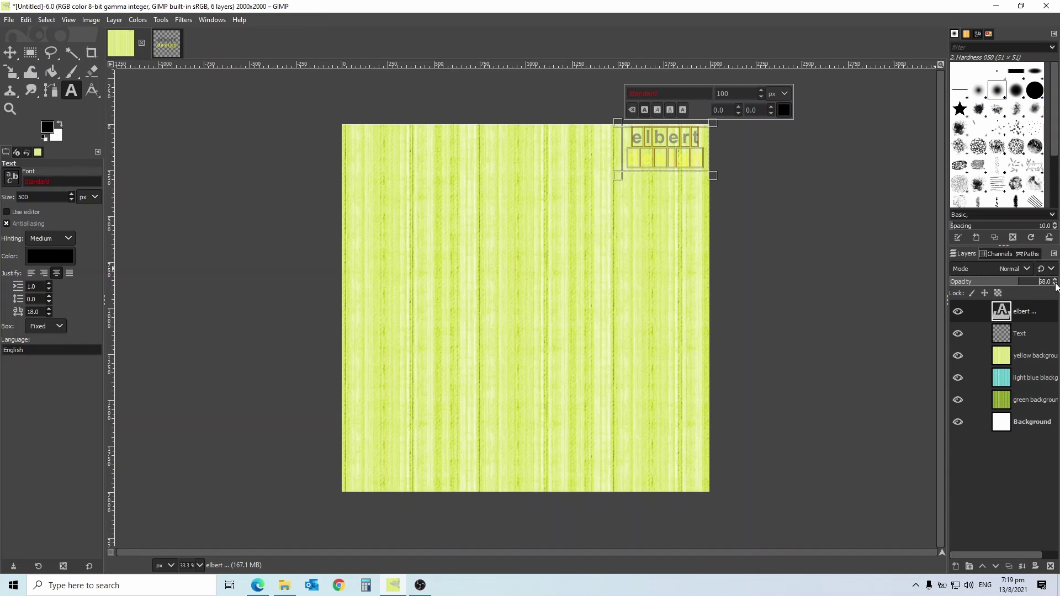
Hide the yellow and light blue backgrounds to preview green, then show them again.
{"action": "left_click", "coordinate": [958, 356]}
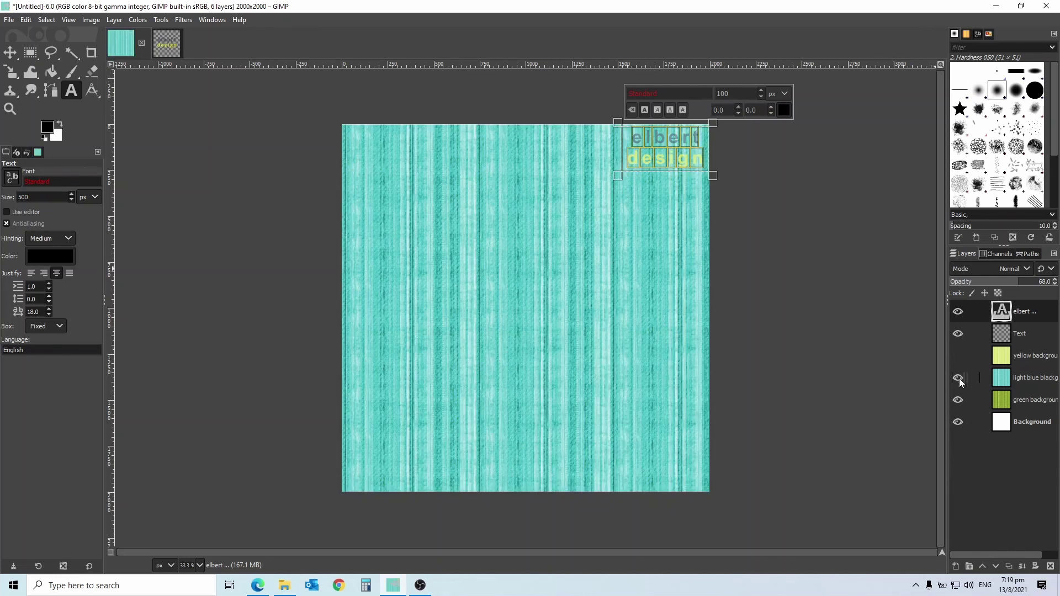
{"action": "left_click", "coordinate": [959, 379]}
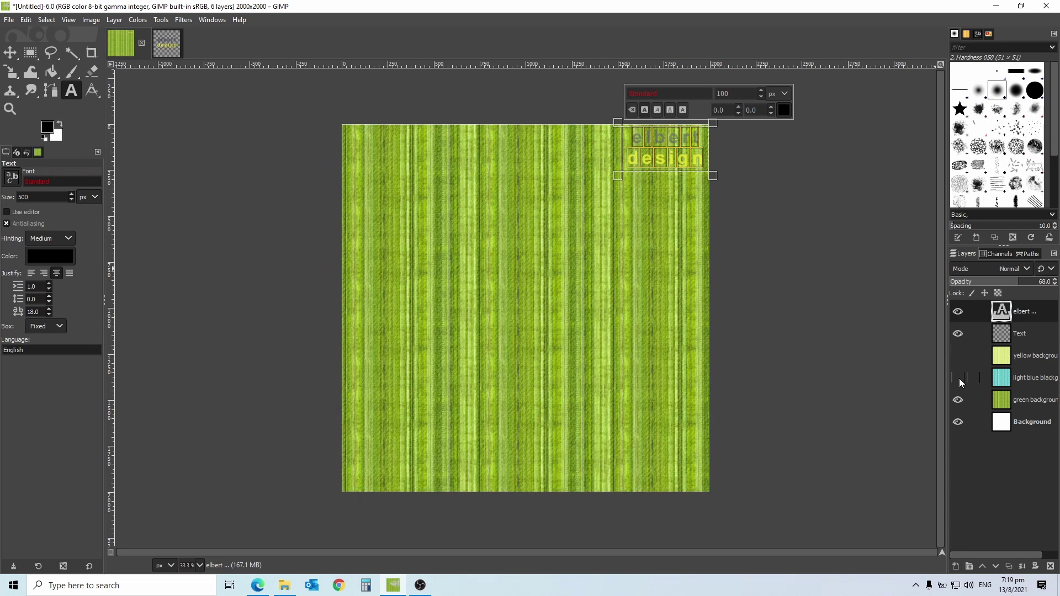
{"action": "left_click", "coordinate": [958, 378]}
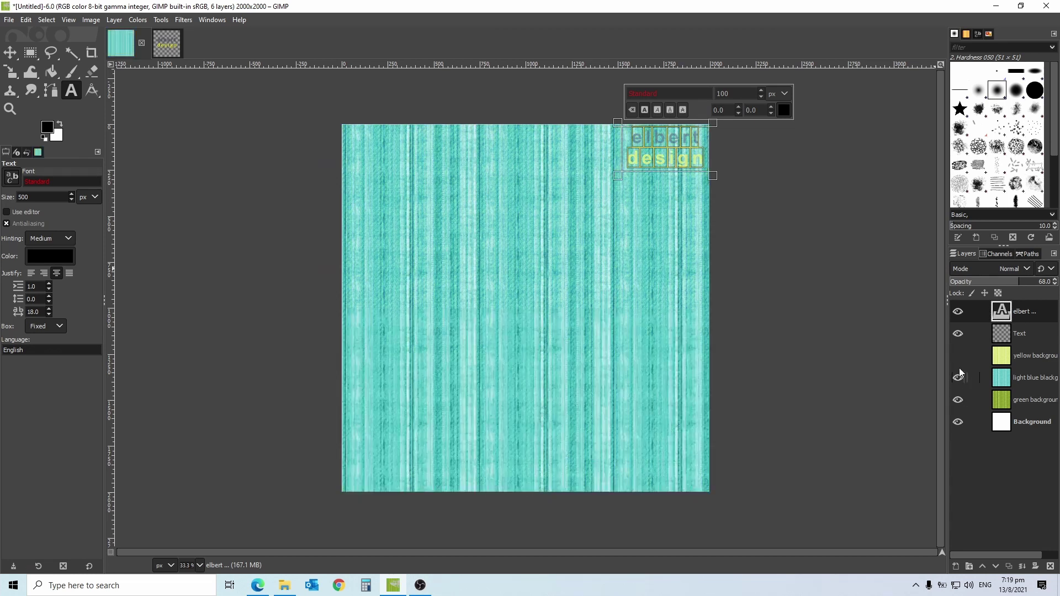
{"action": "left_click", "coordinate": [958, 356]}
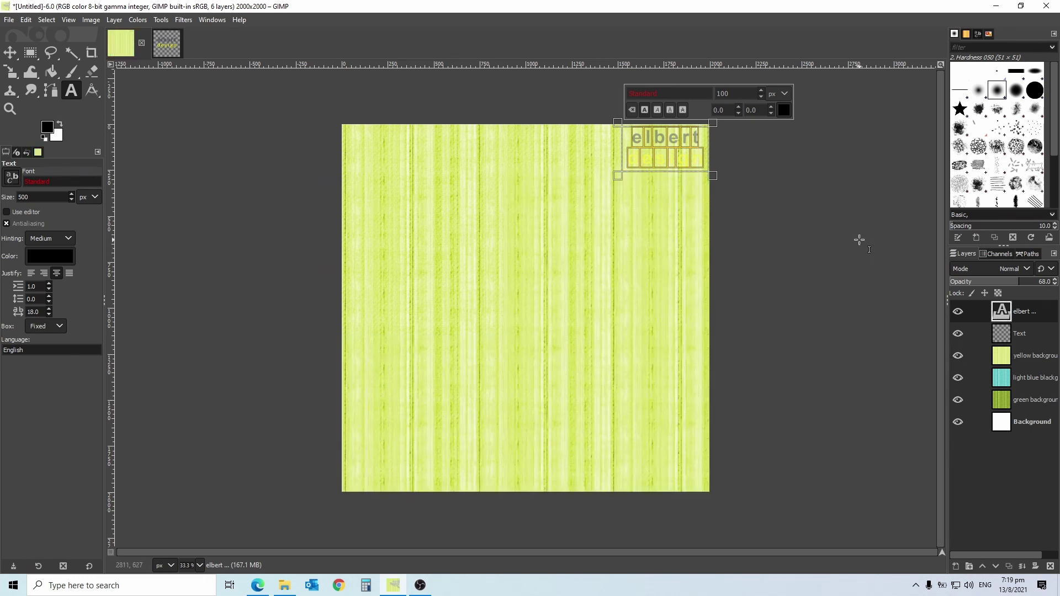
Add a transparent layer named 'T-shirt' on top, then return to the Printify store.
{"action": "left_click", "coordinate": [956, 567]}
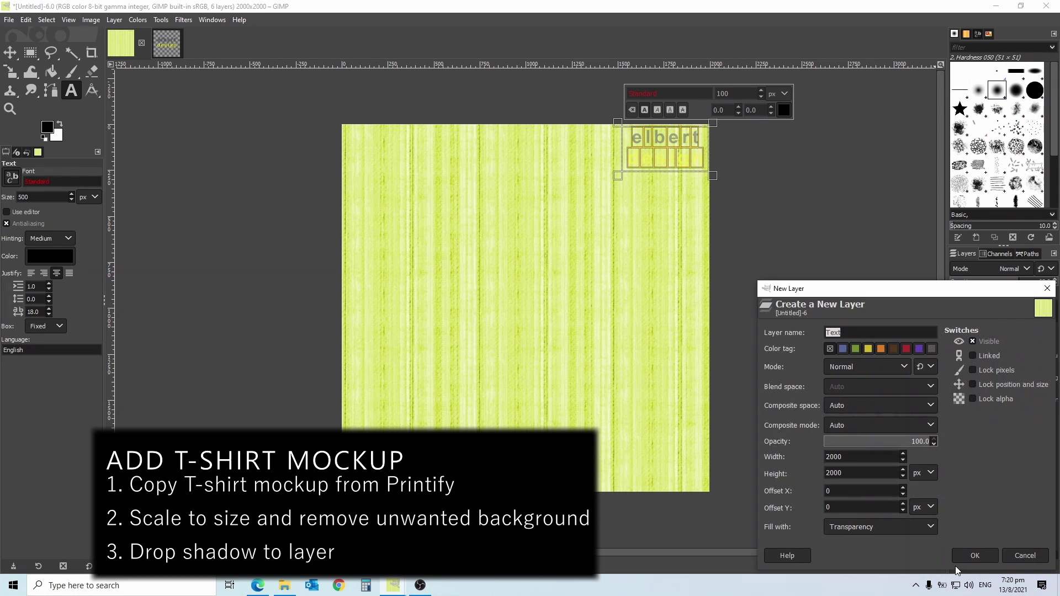
{"action": "type", "text": "T-shir"}
{"action": "left_click", "coordinate": [974, 555]}
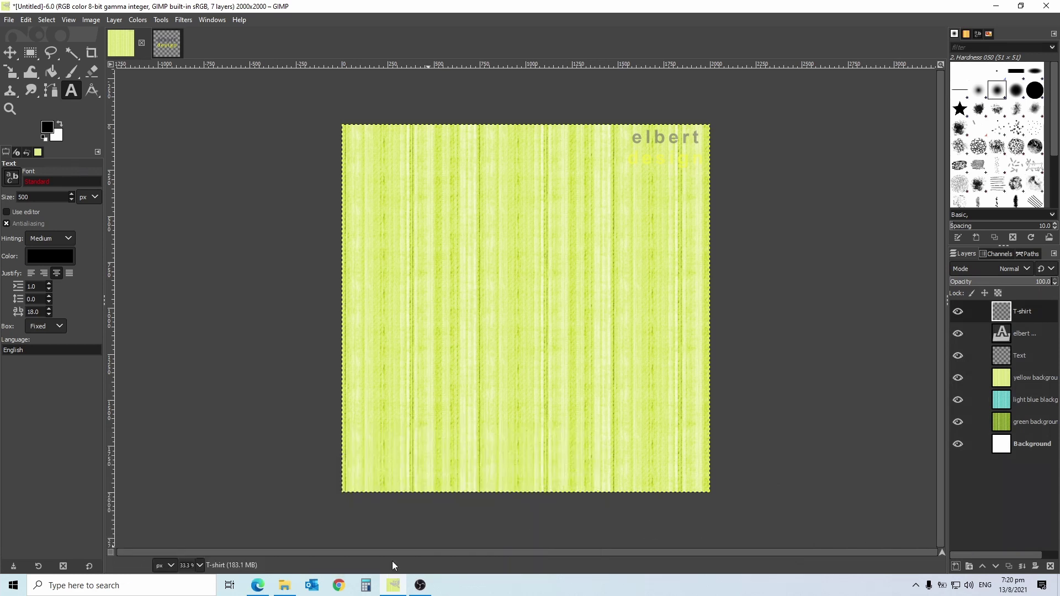
{"action": "left_click", "coordinate": [267, 585]}
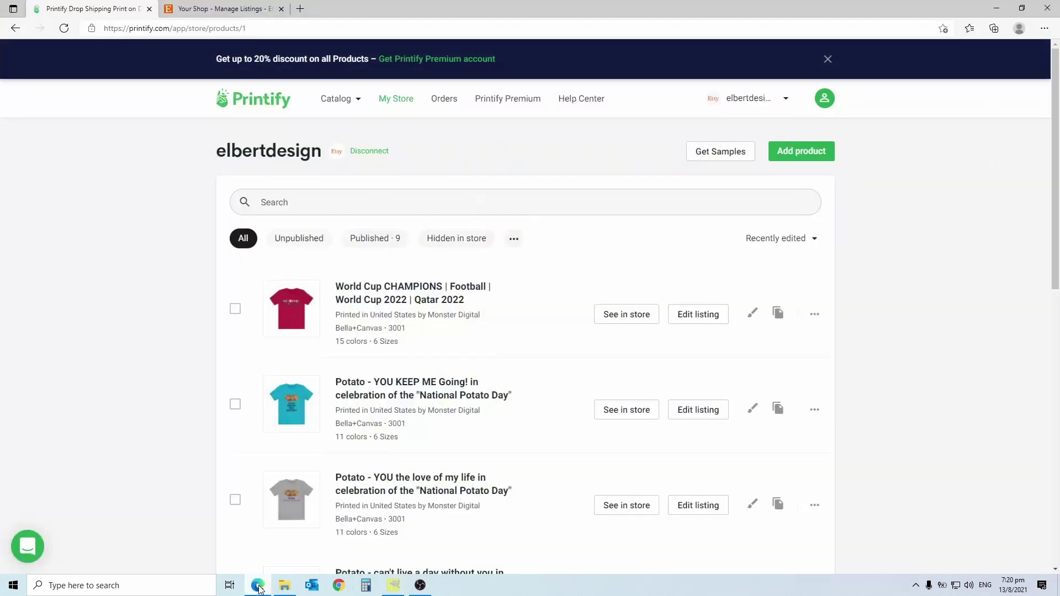
Open the World Cup CHAMPIONS product's realistic preview.
{"action": "left_click", "coordinate": [753, 314]}
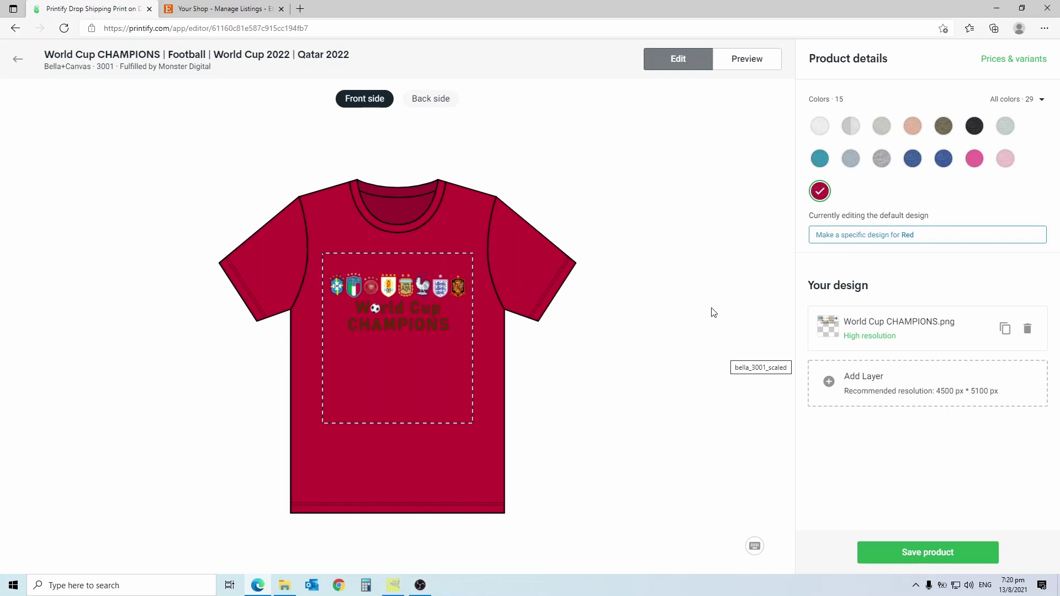
{"action": "left_click", "coordinate": [883, 160]}
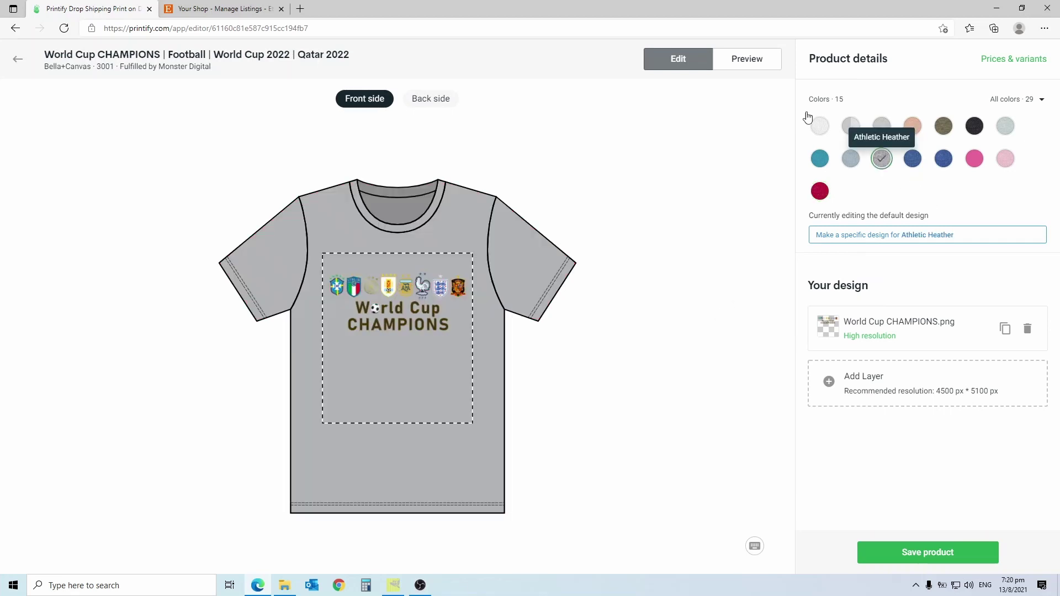
{"action": "left_click", "coordinate": [748, 60]}
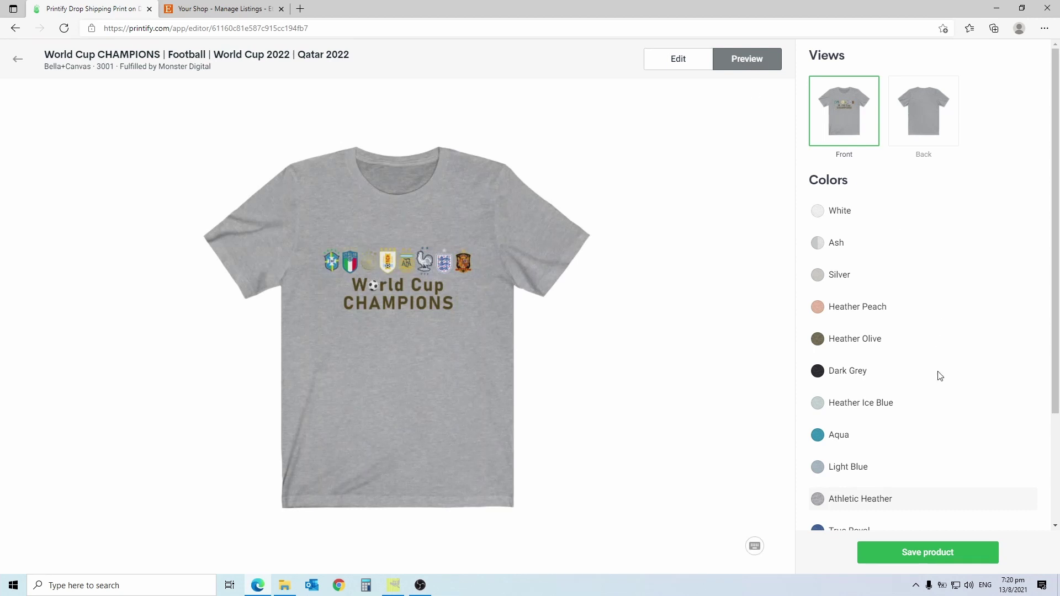
{"action": "scroll", "coordinate": [915, 382], "scroll_direction": "down", "scroll_amount": 2}
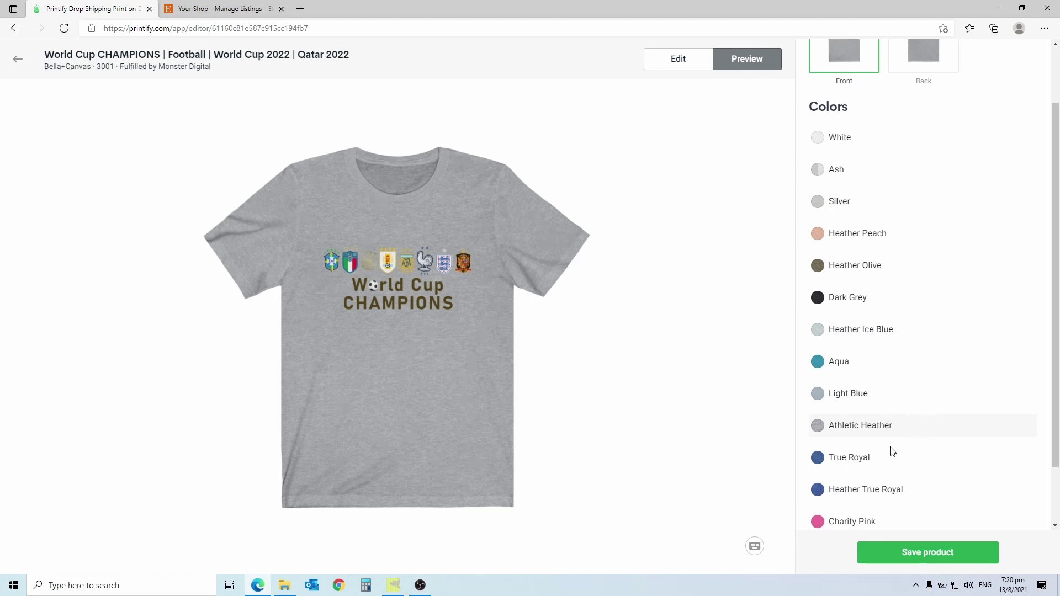
Preview the shirt in Dark Grey and copy its mockup image.
{"action": "left_click", "coordinate": [865, 462]}
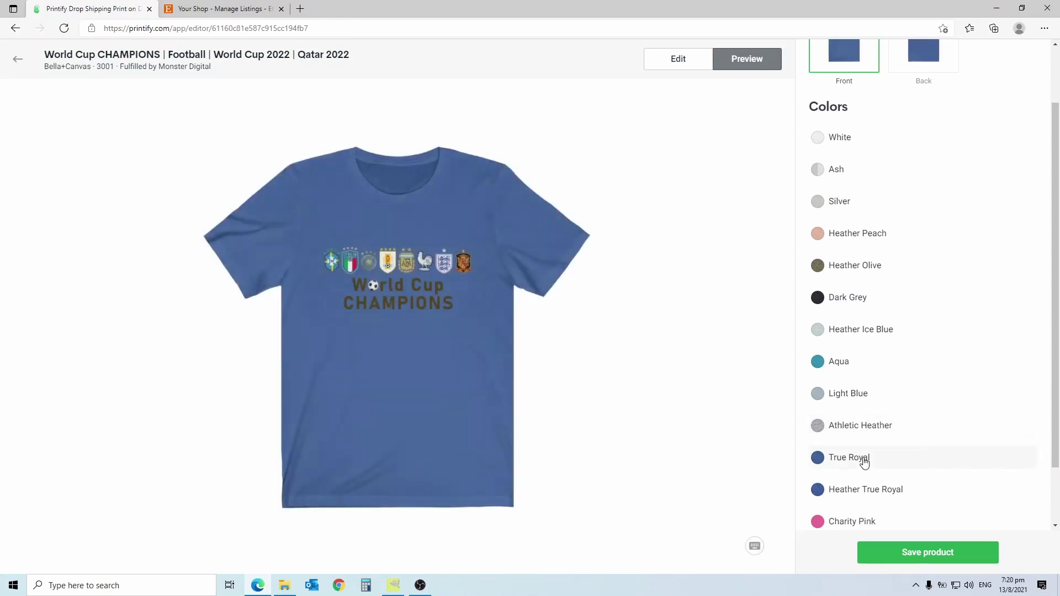
{"action": "left_click", "coordinate": [863, 303]}
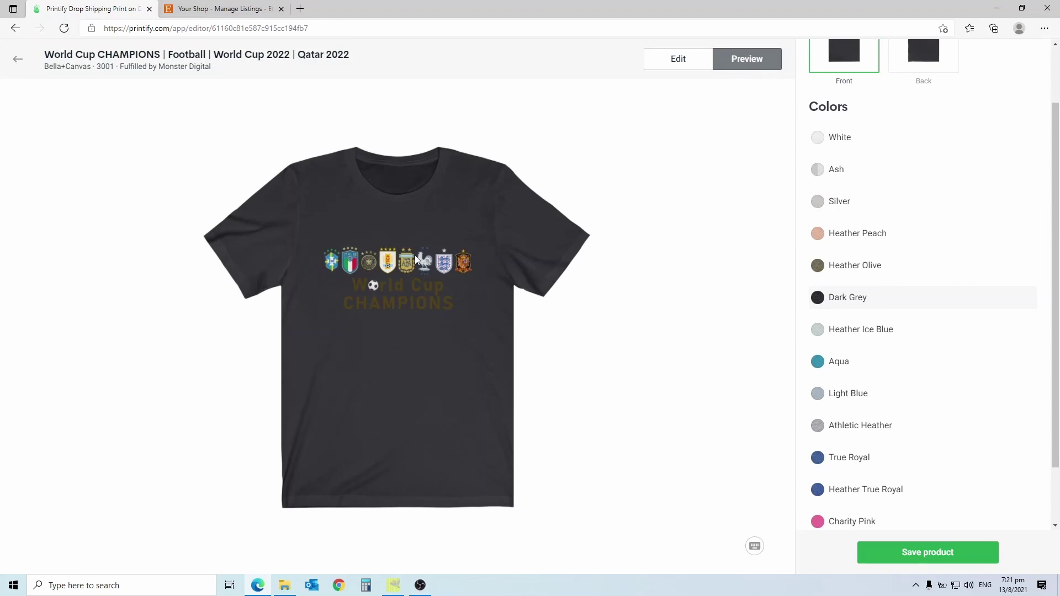
{"action": "right_click", "coordinate": [397, 277]}
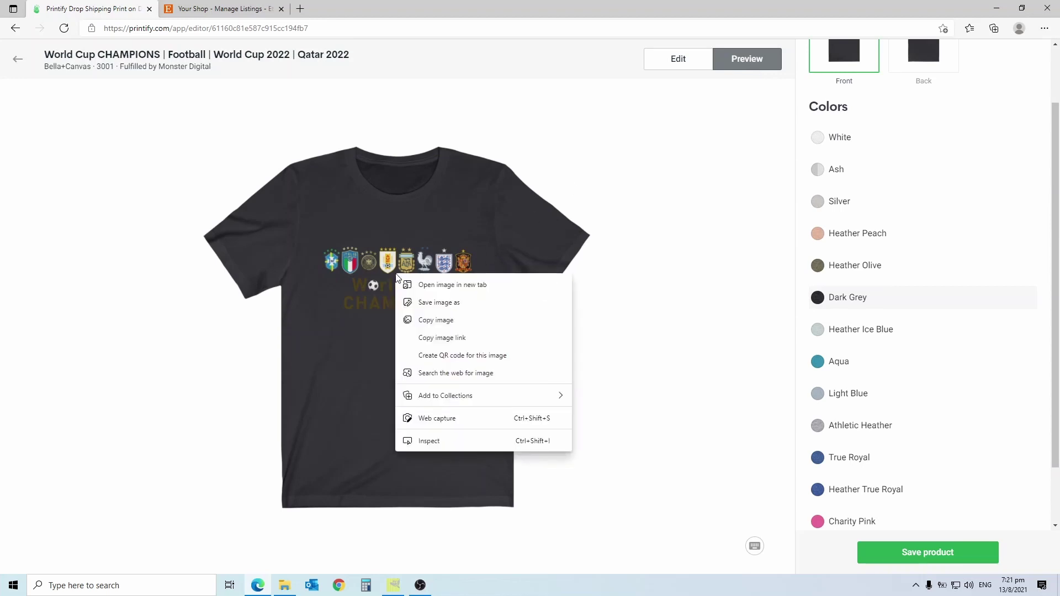
{"action": "left_click", "coordinate": [446, 323]}
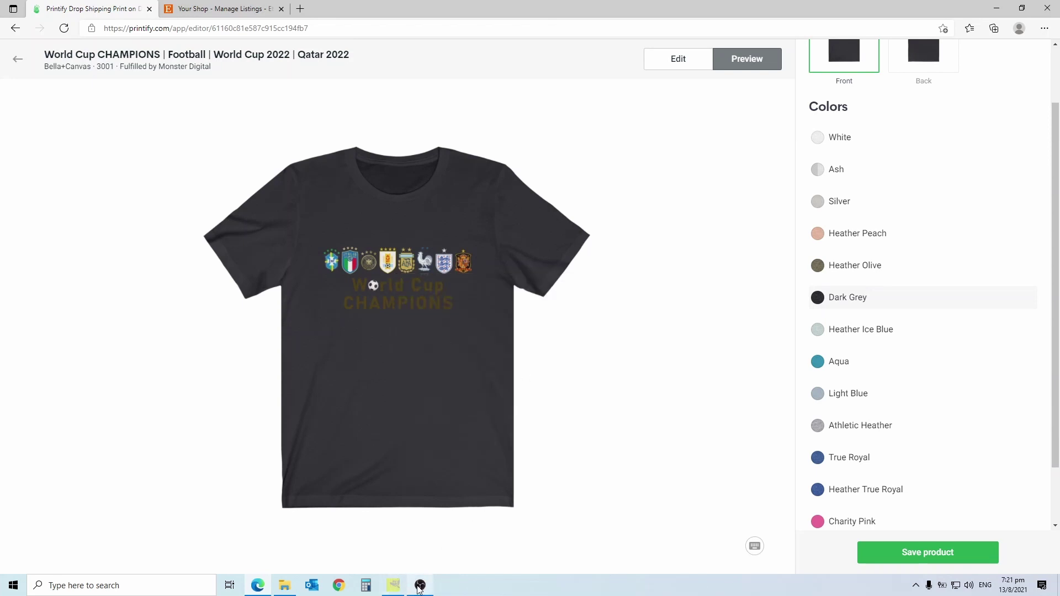
Paste the copied Dark Grey tee into GIMP and start scaling it.
{"action": "left_click", "coordinate": [394, 586]}
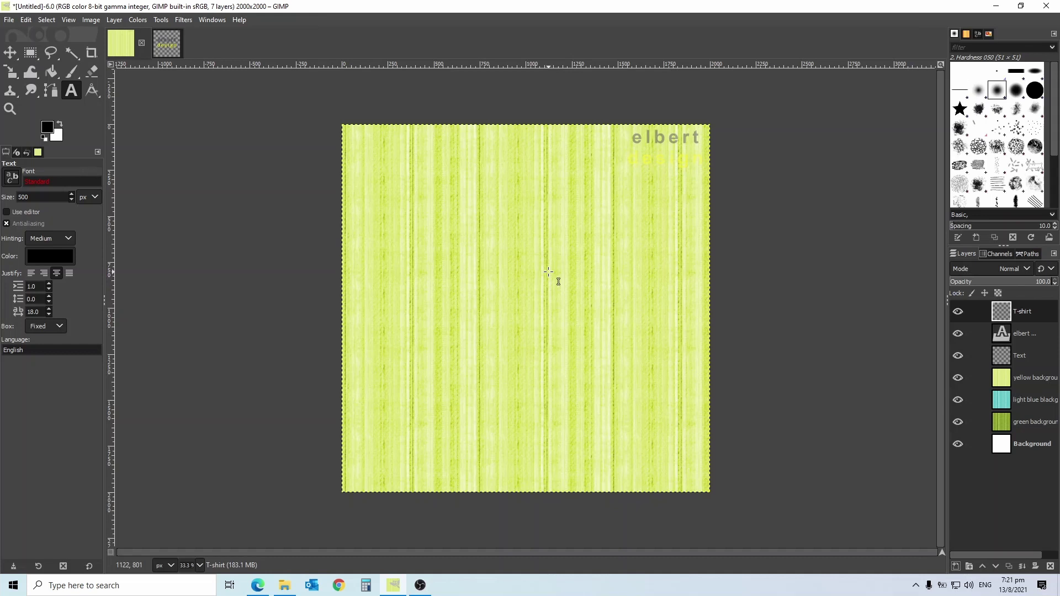
{"action": "key", "text": "ctrl+v"}
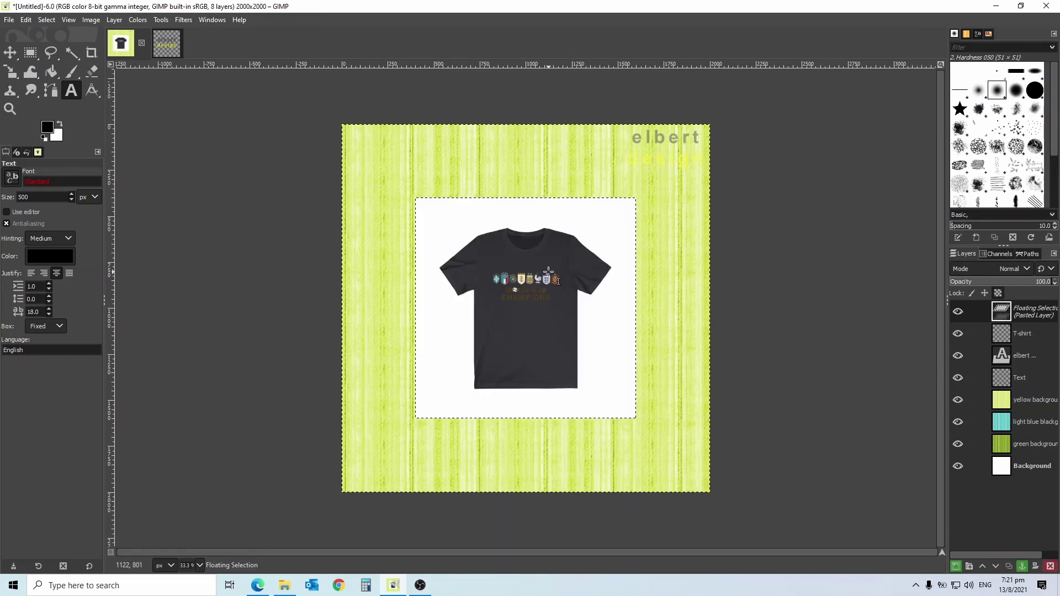
{"action": "left_click", "coordinate": [11, 73]}
{"action": "left_click", "coordinate": [461, 224]}
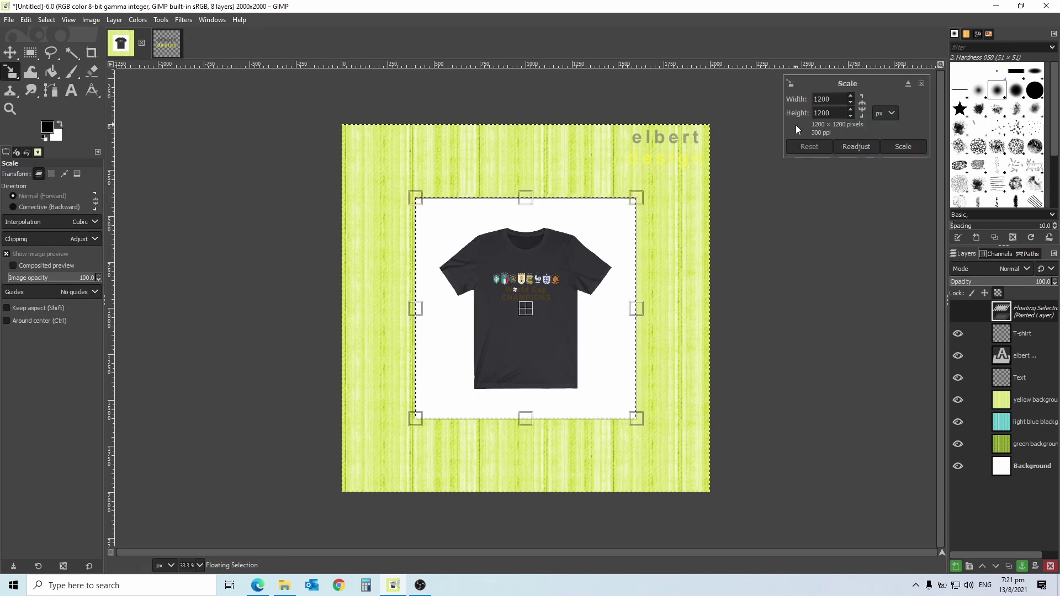
Scale the pasted tee to 2244 × 2200 pixels.
{"action": "left_click_drag", "start_coordinate": [830, 100], "coordinate": [811, 99]}
{"action": "type", "text": "2244"}
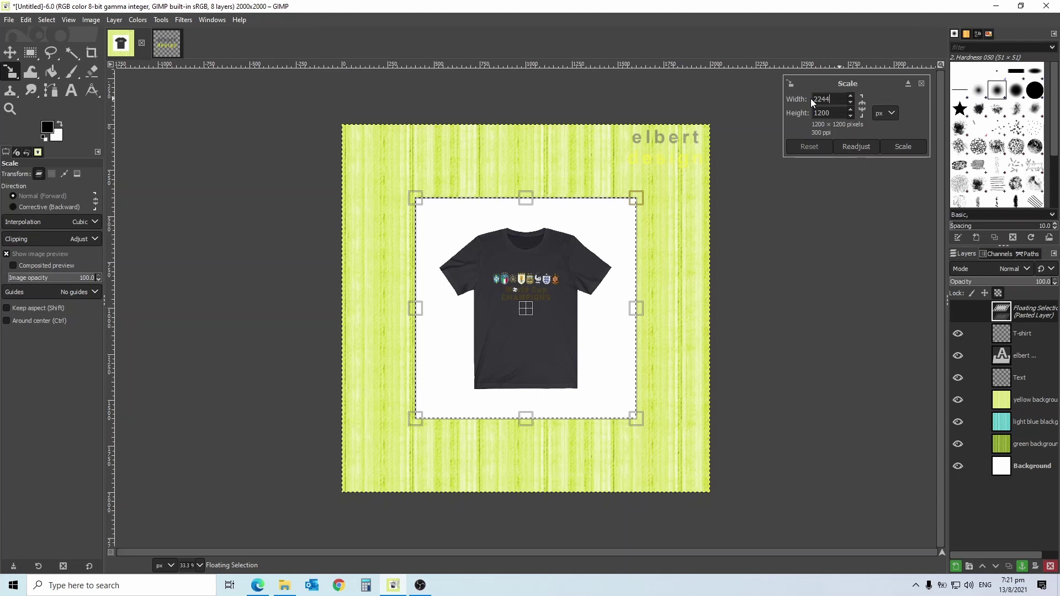
{"action": "left_click", "coordinate": [835, 114]}
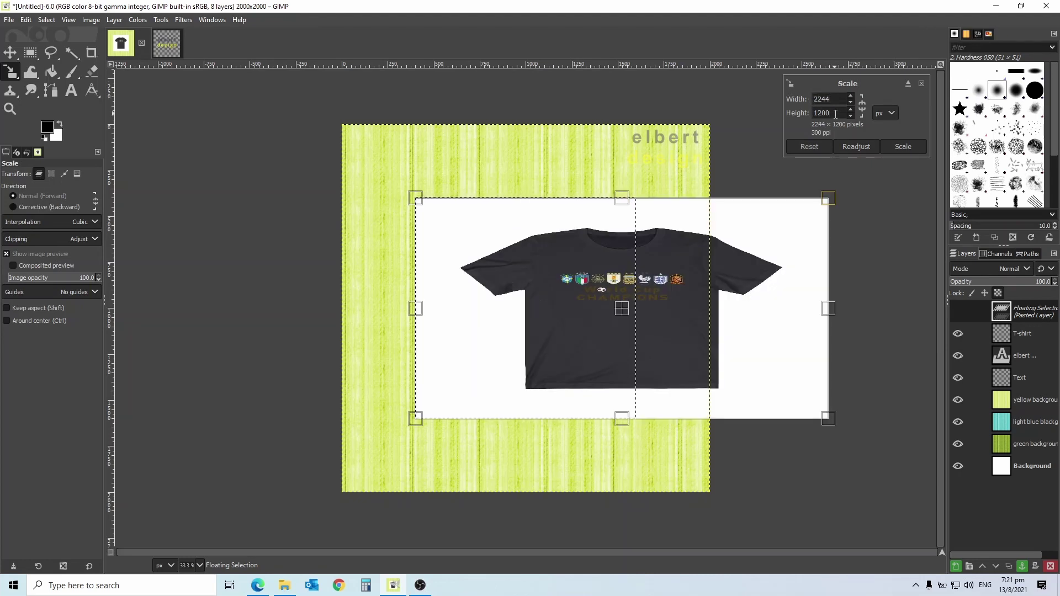
{"action": "left_click_drag", "start_coordinate": [836, 113], "coordinate": [814, 114]}
{"action": "type", "text": "22"}
{"action": "type", "text": "00"}
{"action": "left_click", "coordinate": [896, 147]}
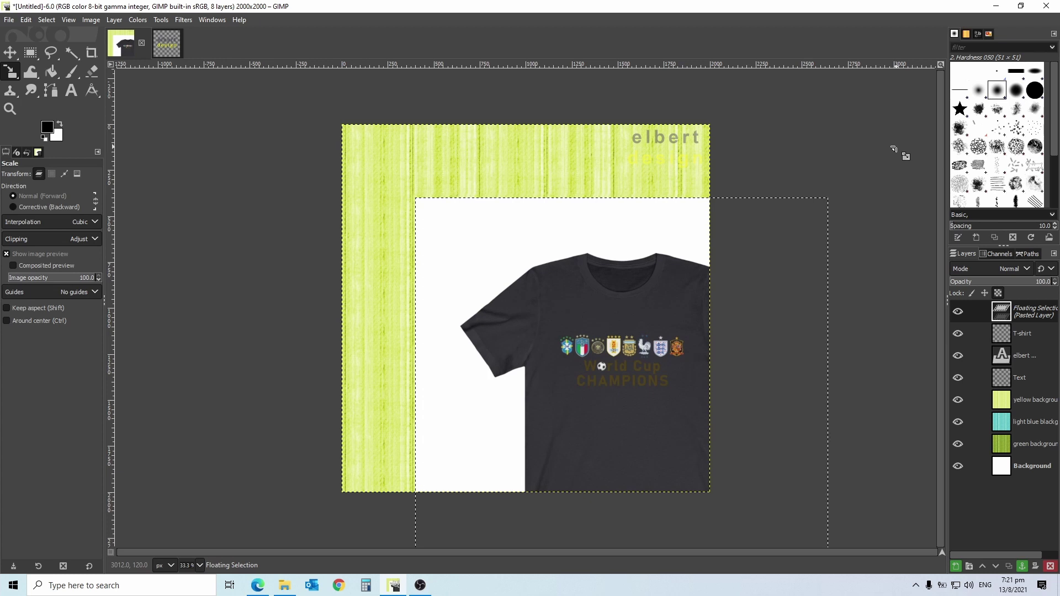
Move the enlarged tee up and left so it sits centred on the canvas.
{"action": "left_click", "coordinate": [10, 53]}
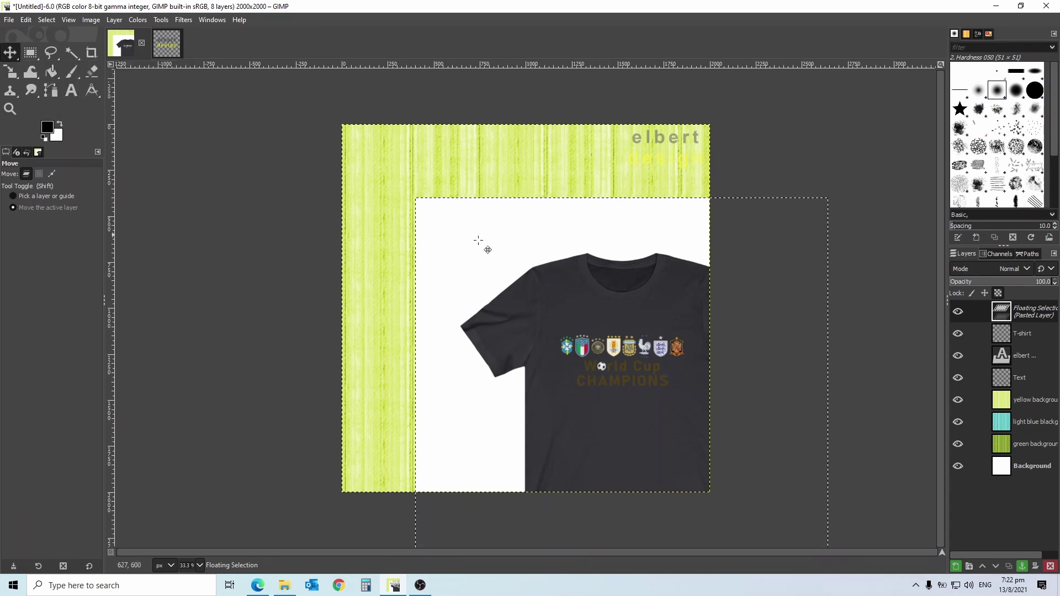
{"action": "mouse_move", "coordinate": [746, 304]}
{"action": "left_mouse_down"}
{"action": "mouse_move", "coordinate": [679, 214]}
{"action": "mouse_move", "coordinate": [652, 219]}
{"action": "left_mouse_up"}
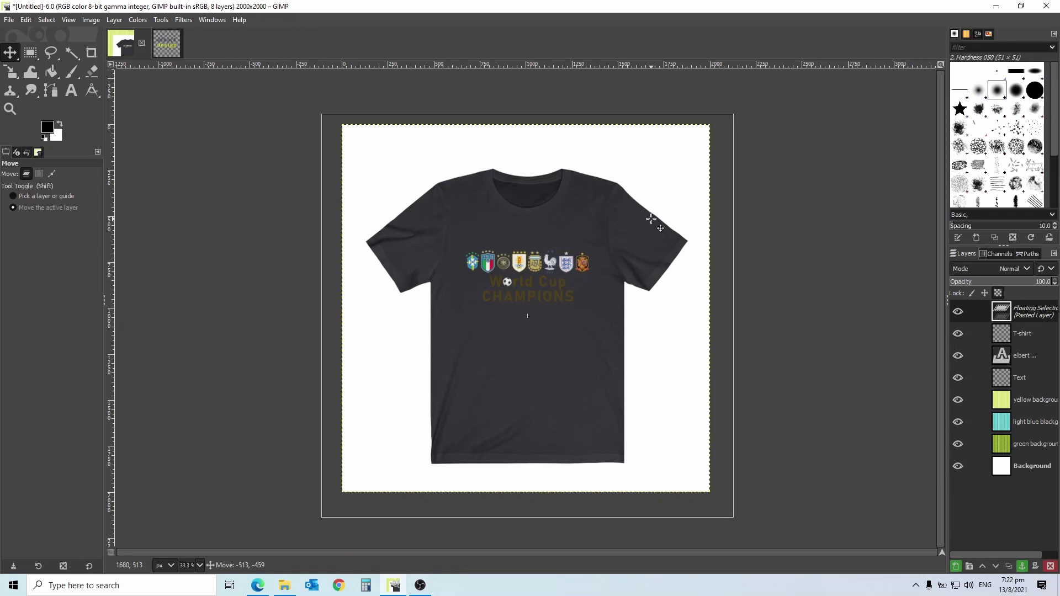
{"action": "left_click_drag", "start_coordinate": [651, 219], "coordinate": [652, 219]}
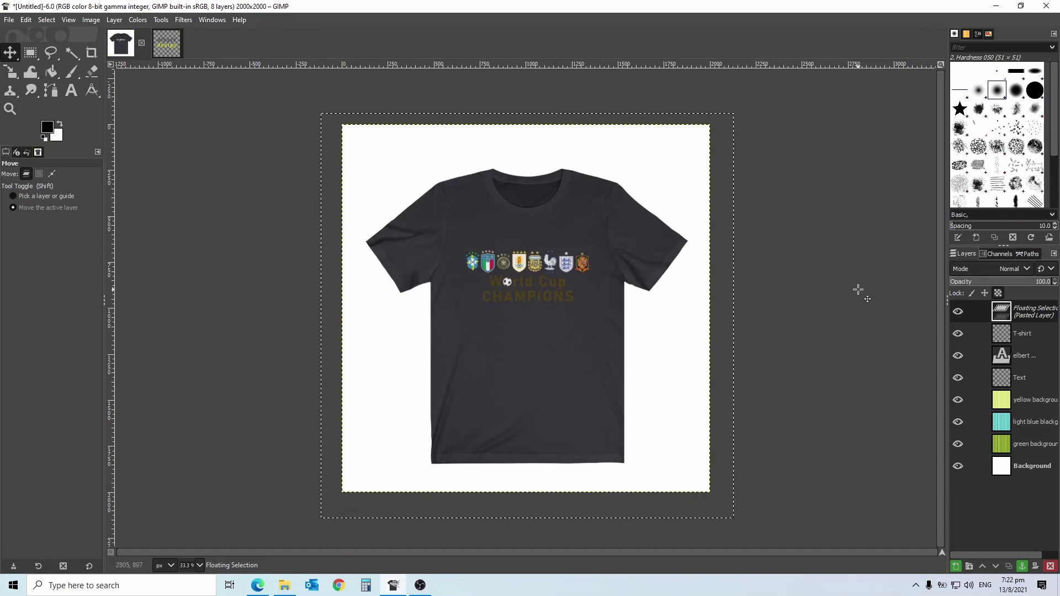
Anchor the floating tee into the T-shirt layer, then briefly check the Select and View menus.
{"action": "right_click", "coordinate": [1034, 315]}
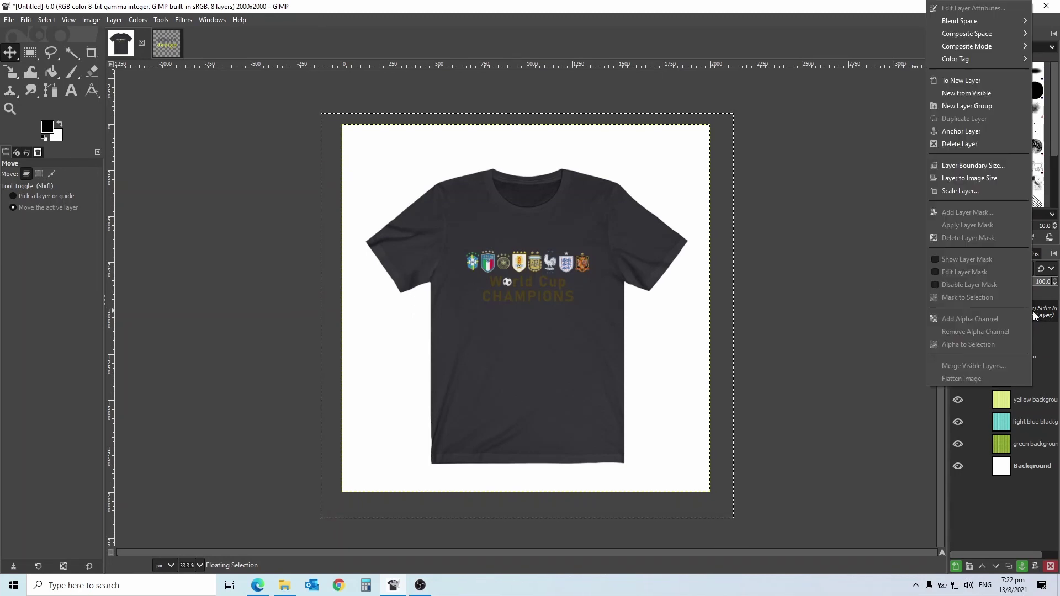
{"action": "left_click", "coordinate": [970, 131]}
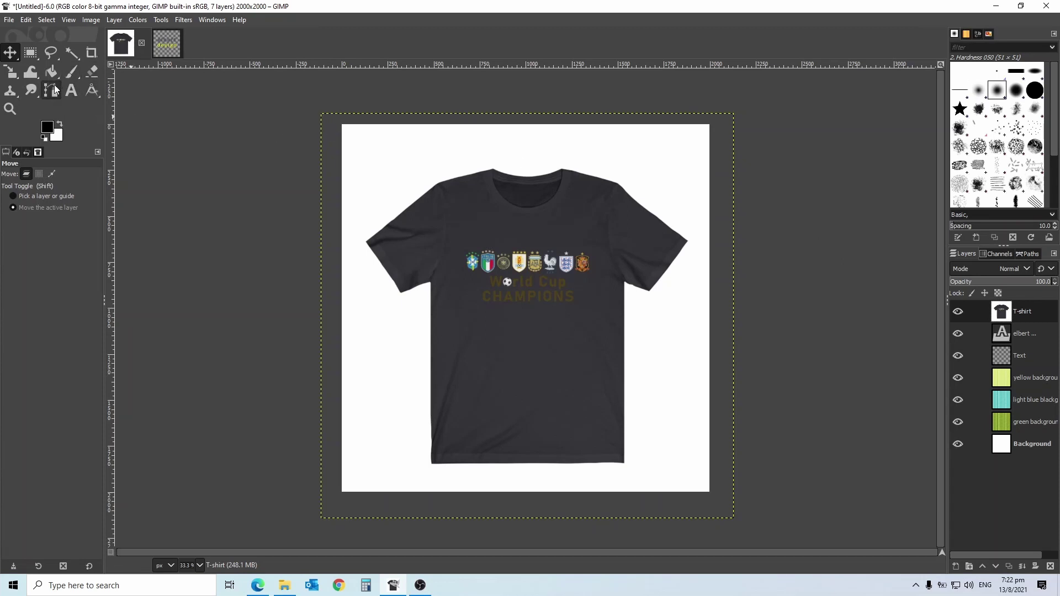
{"action": "left_click", "coordinate": [47, 22]}
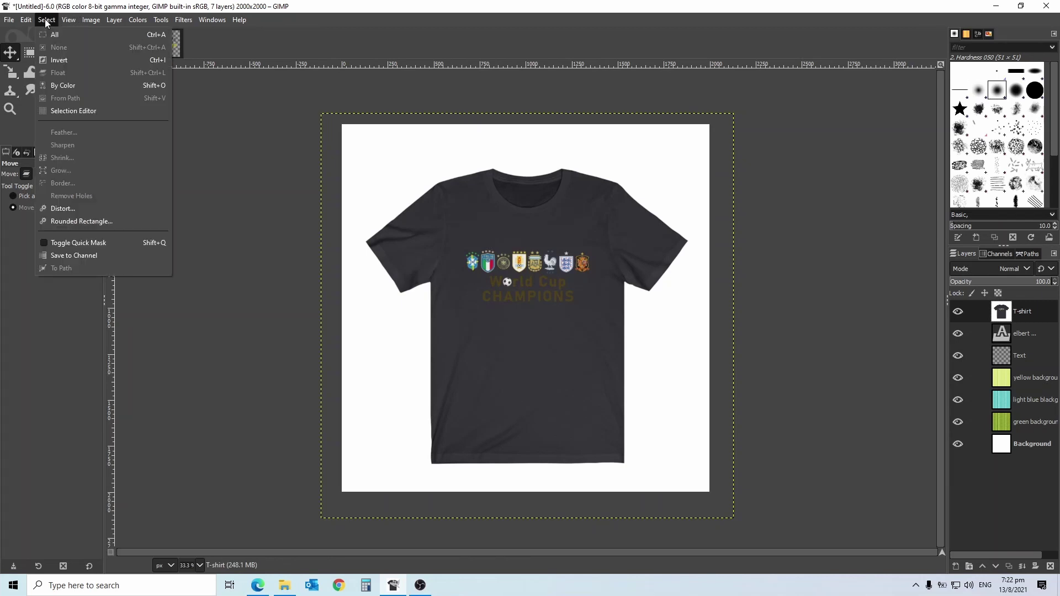
{"action": "left_click", "coordinate": [68, 19]}
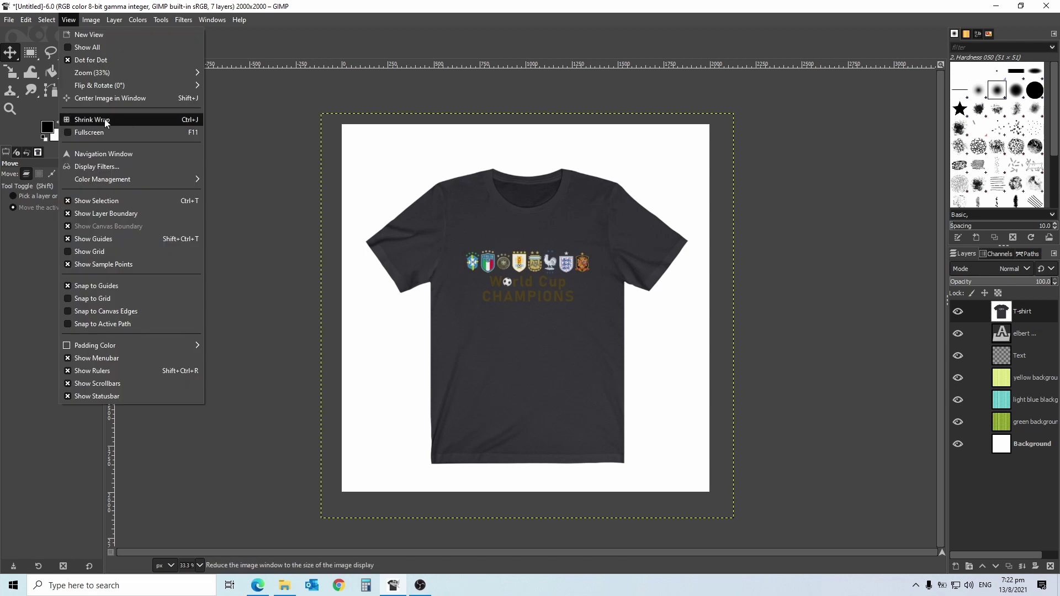
{"action": "left_click", "coordinate": [245, 125]}
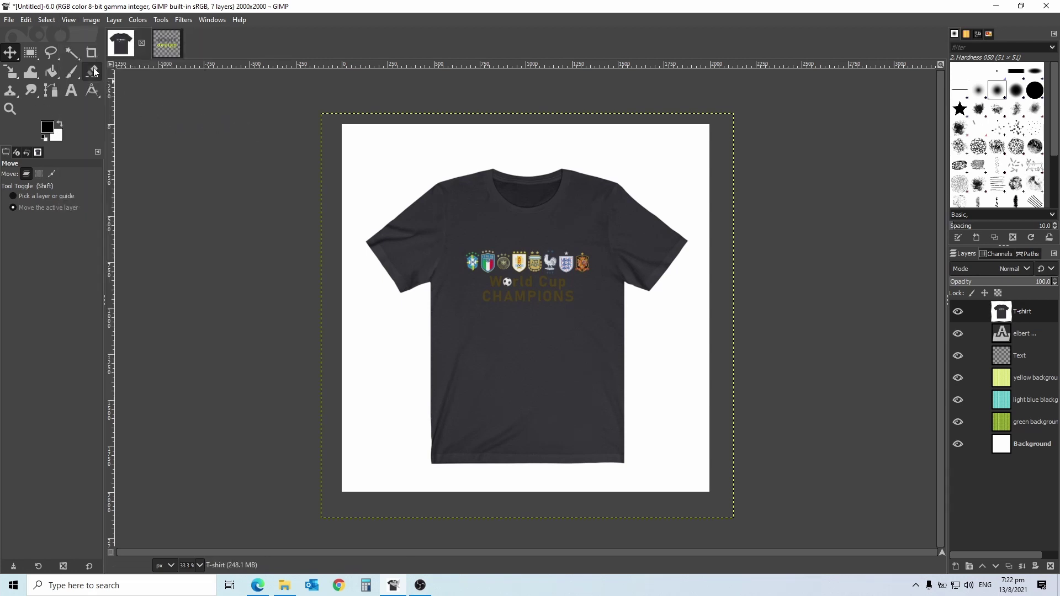
Fuzzy-select the tee's white backdrop, delete it, and clear the selection.
{"action": "left_click", "coordinate": [74, 55]}
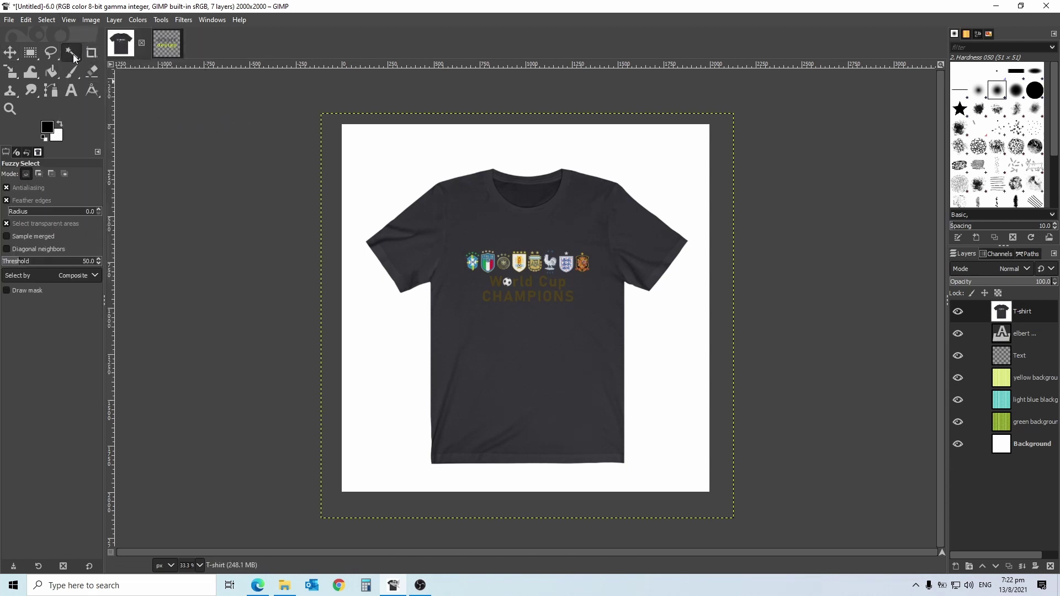
{"action": "left_click", "coordinate": [386, 167]}
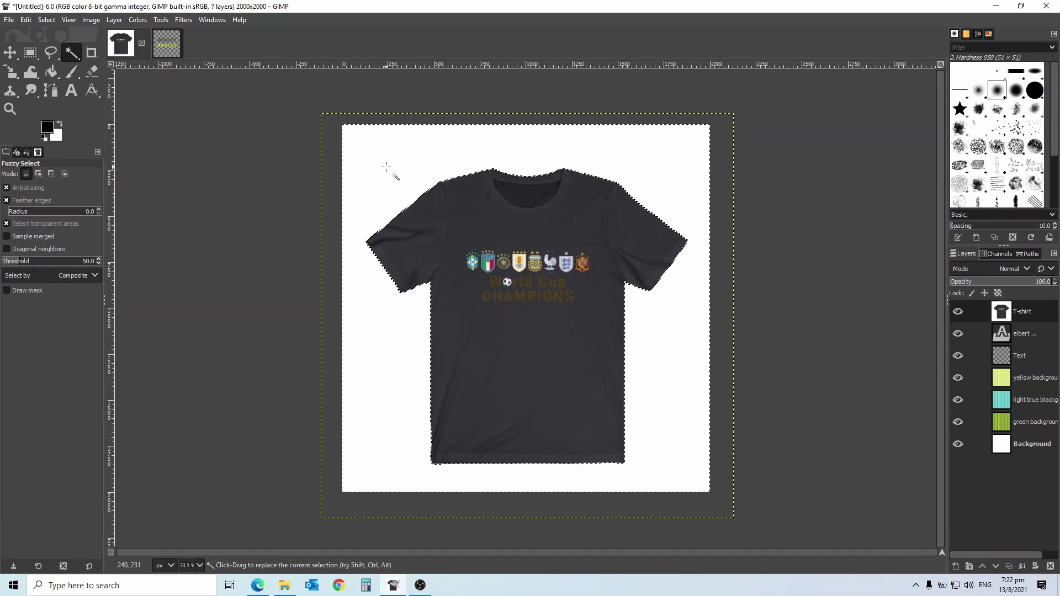
{"action": "key", "text": "Delete"}
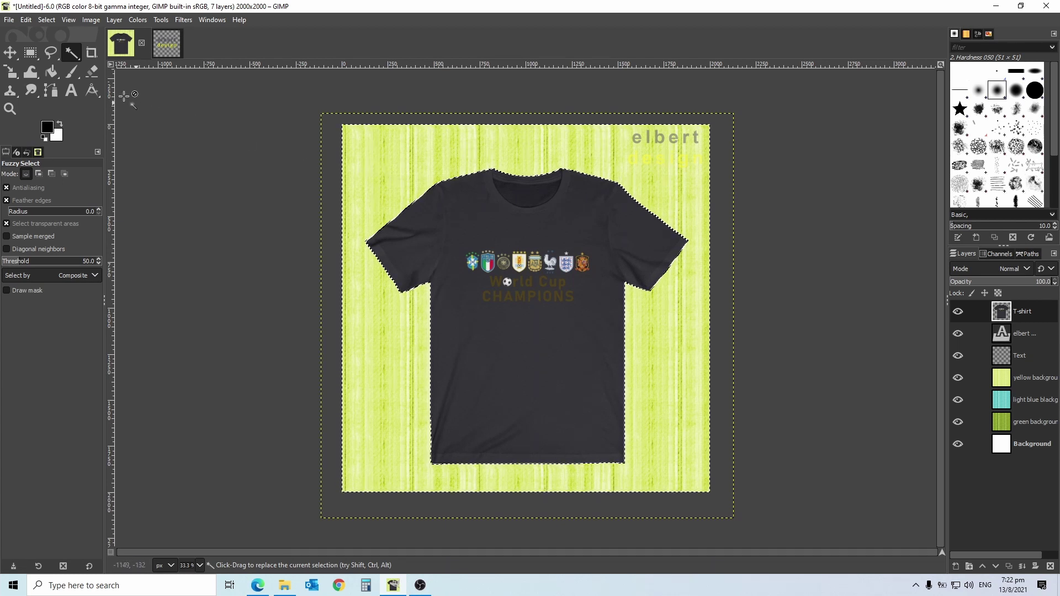
{"action": "left_click", "coordinate": [47, 19]}
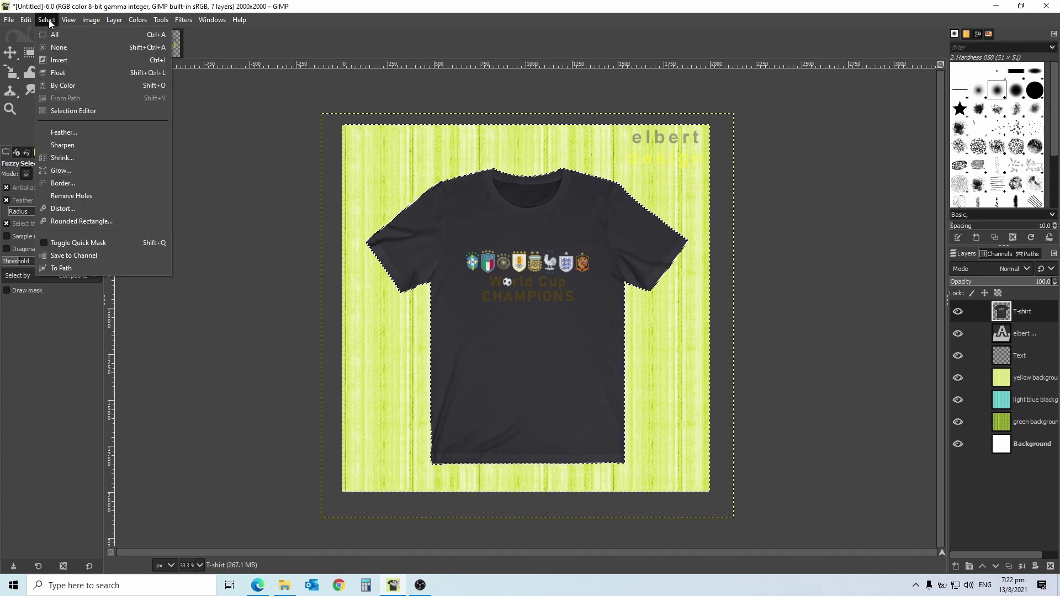
{"action": "left_click", "coordinate": [58, 47]}
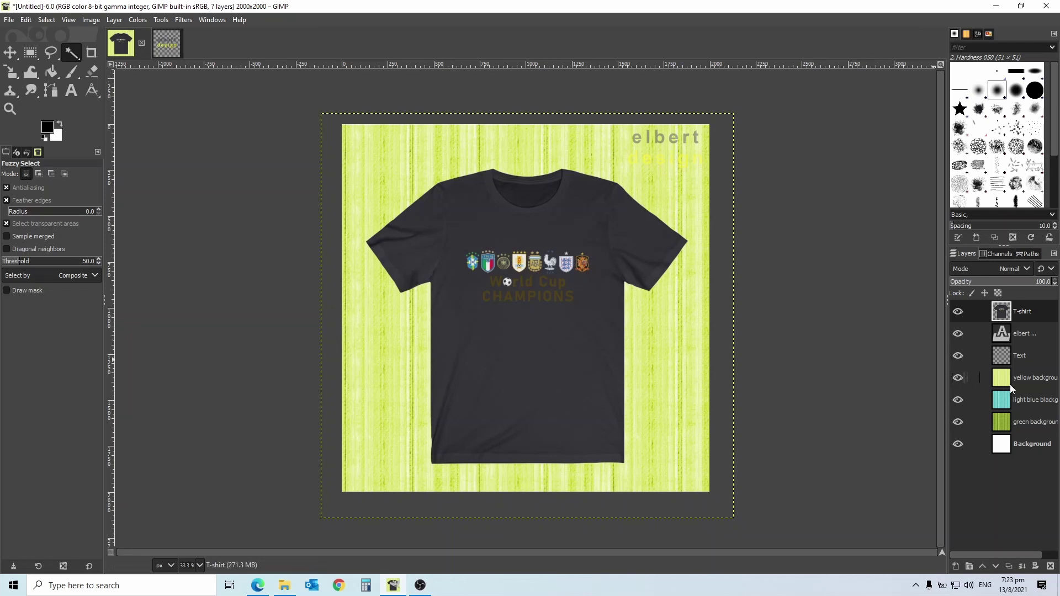
Hide the yellow and light blue backgrounds so the tee sits on the green stripes.
{"action": "left_click", "coordinate": [958, 378]}
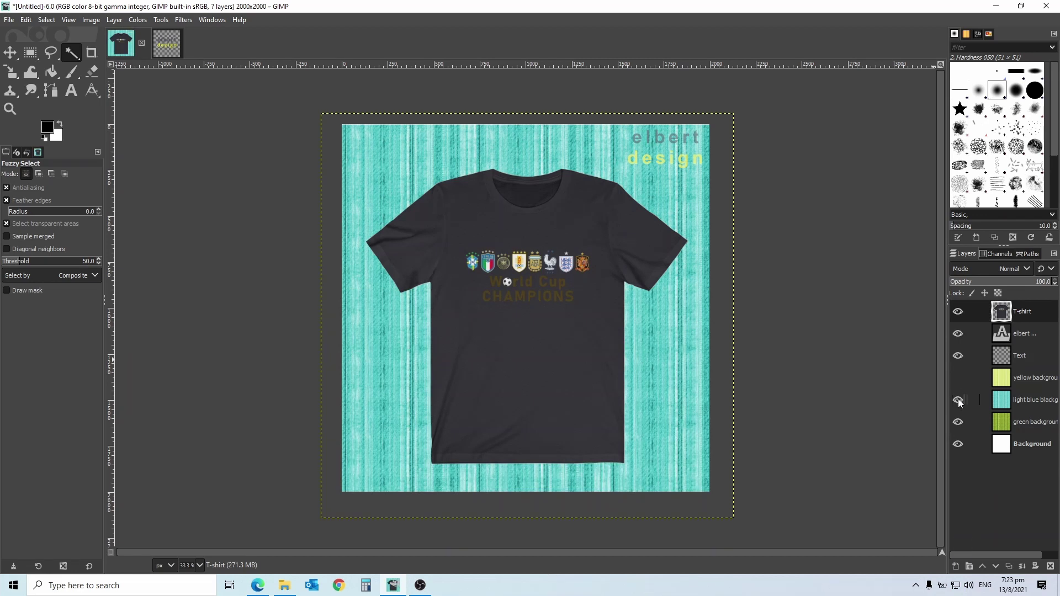
{"action": "left_click", "coordinate": [959, 400]}
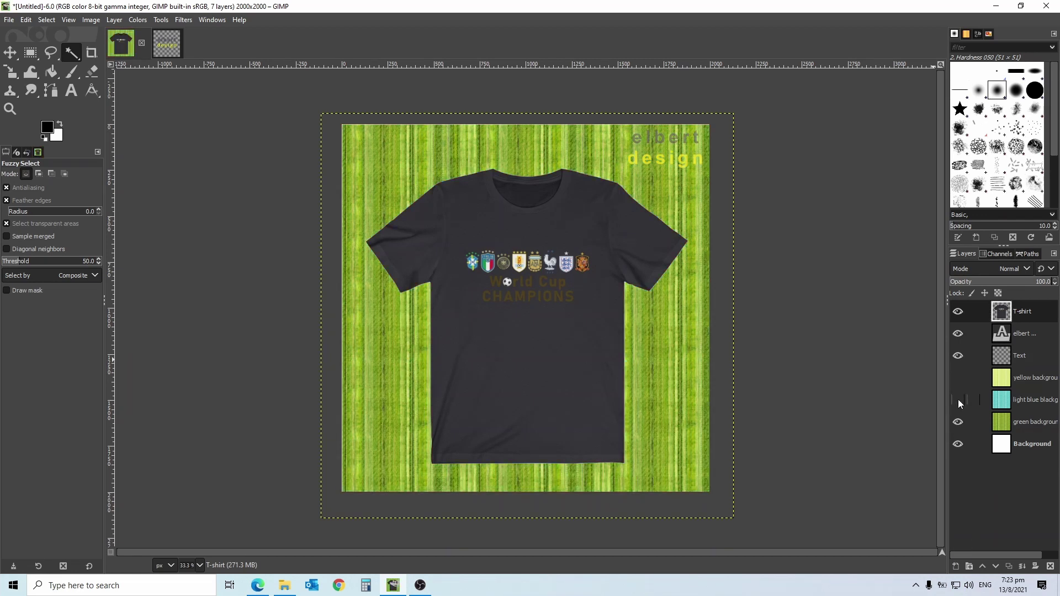
{"action": "left_click", "coordinate": [958, 401]}
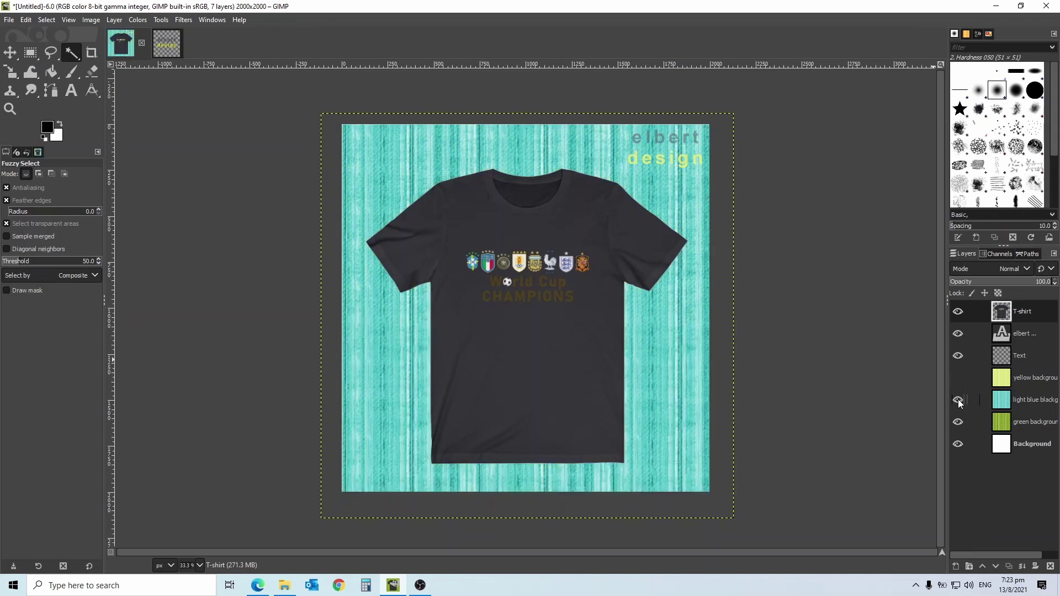
{"action": "left_click", "coordinate": [959, 378]}
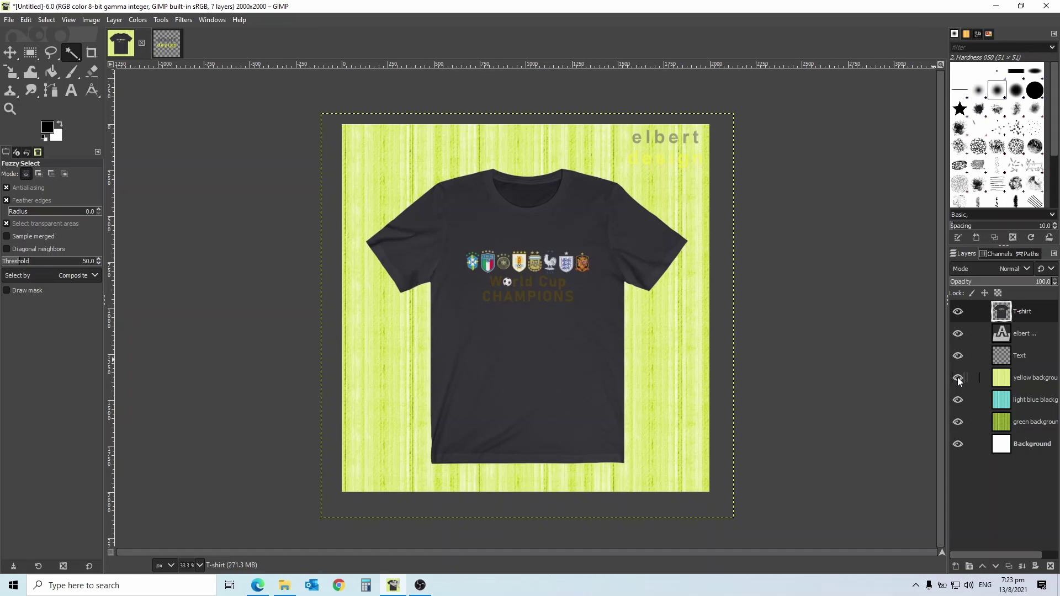
{"action": "left_click", "coordinate": [958, 378]}
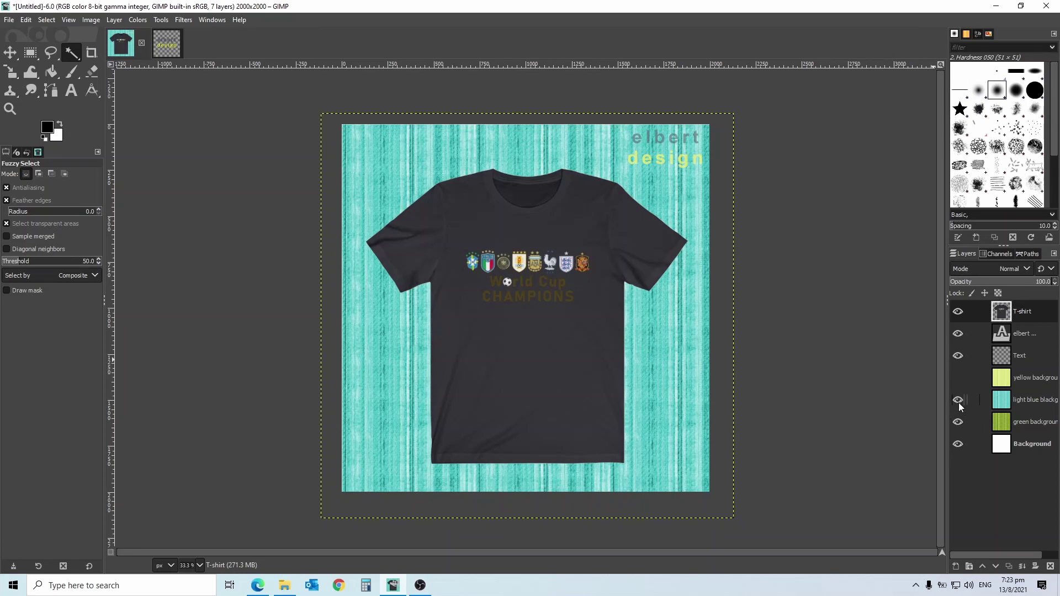
{"action": "left_click", "coordinate": [958, 401]}
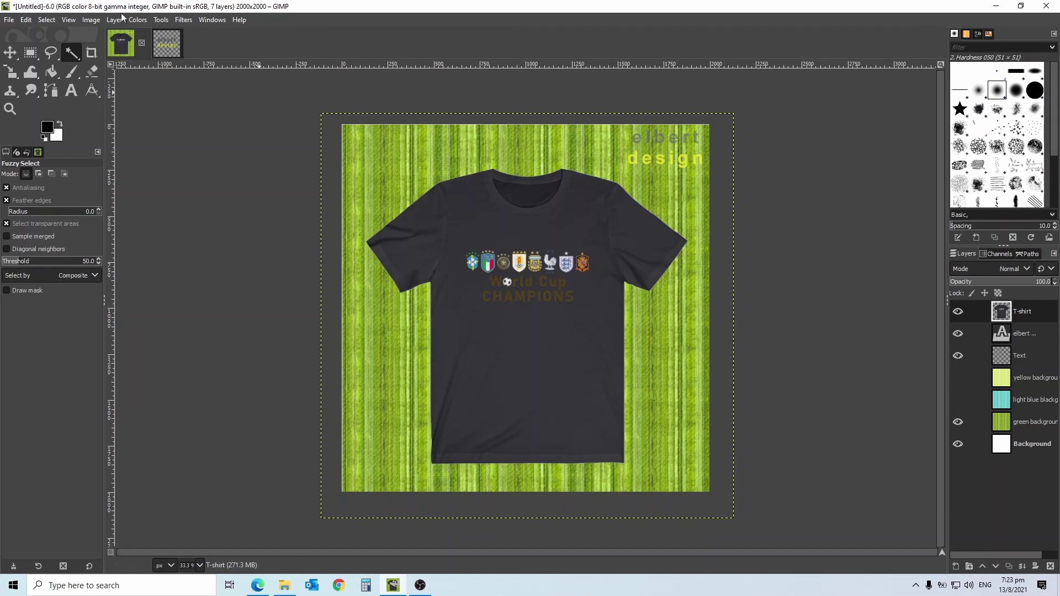
{"action": "left_click", "coordinate": [177, 22]}
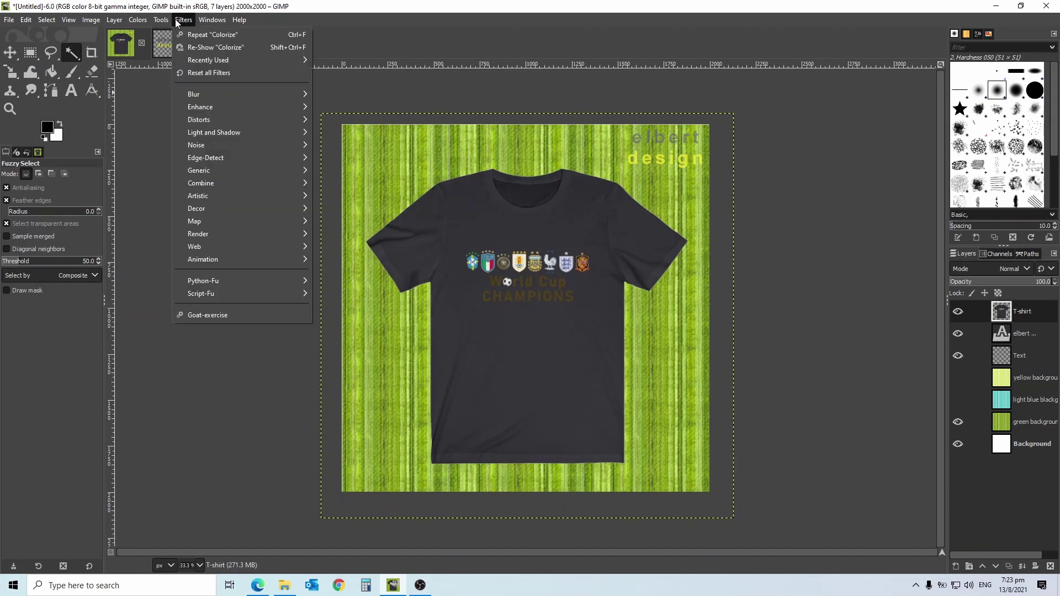
{"action": "mouse_move", "coordinate": [213, 133]}
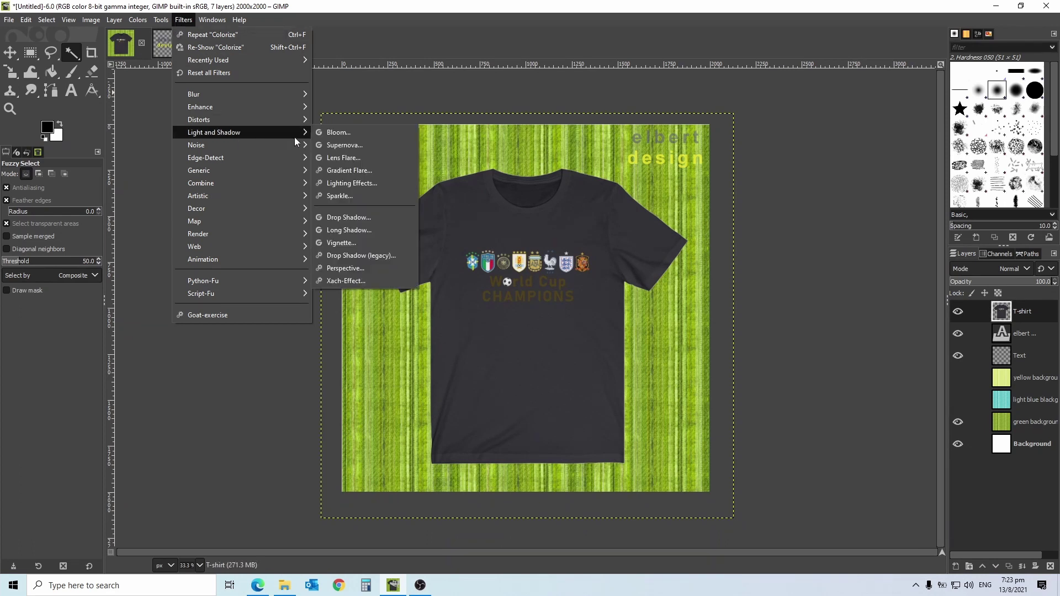
Add a drop shadow to the tee with X/Y offset 38 and opacity 0.68.
{"action": "left_click", "coordinate": [335, 217]}
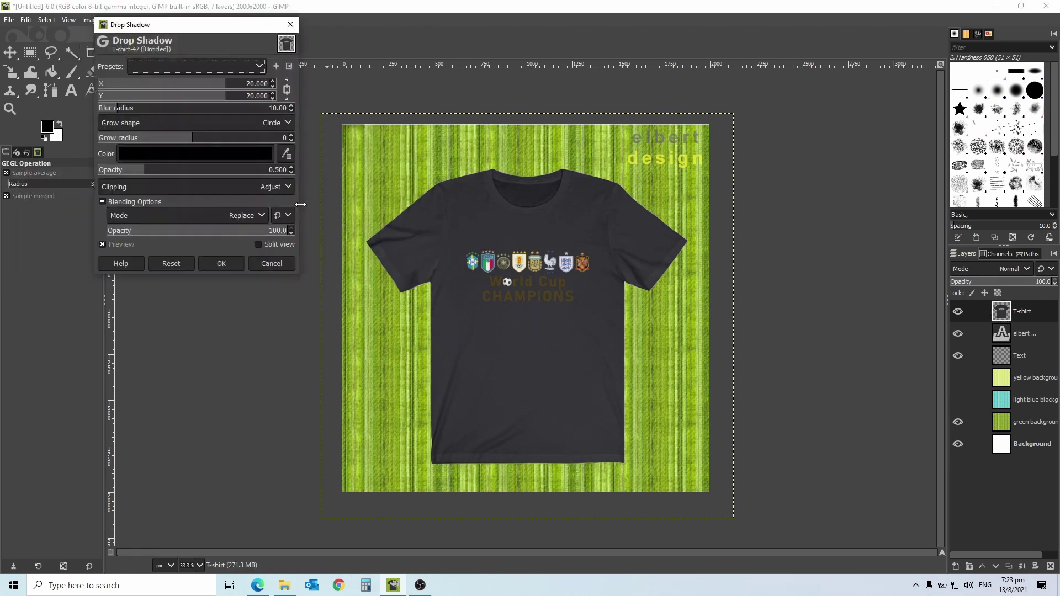
{"action": "left_click", "coordinate": [250, 84]}
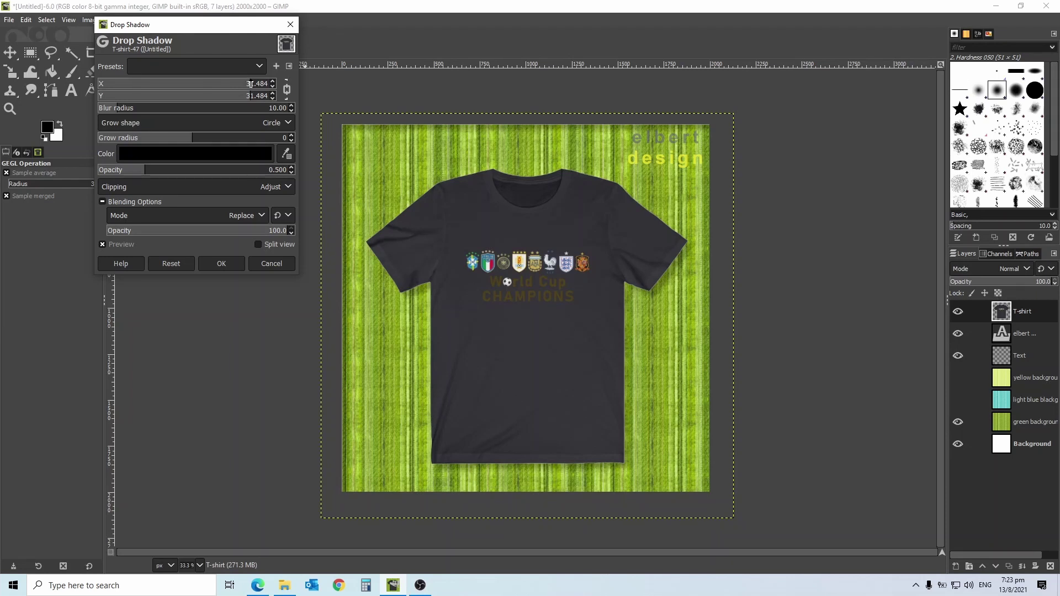
{"action": "triple_click", "coordinate": [250, 84]}
{"action": "type", "text": "38"}
{"action": "key", "text": "Return"}
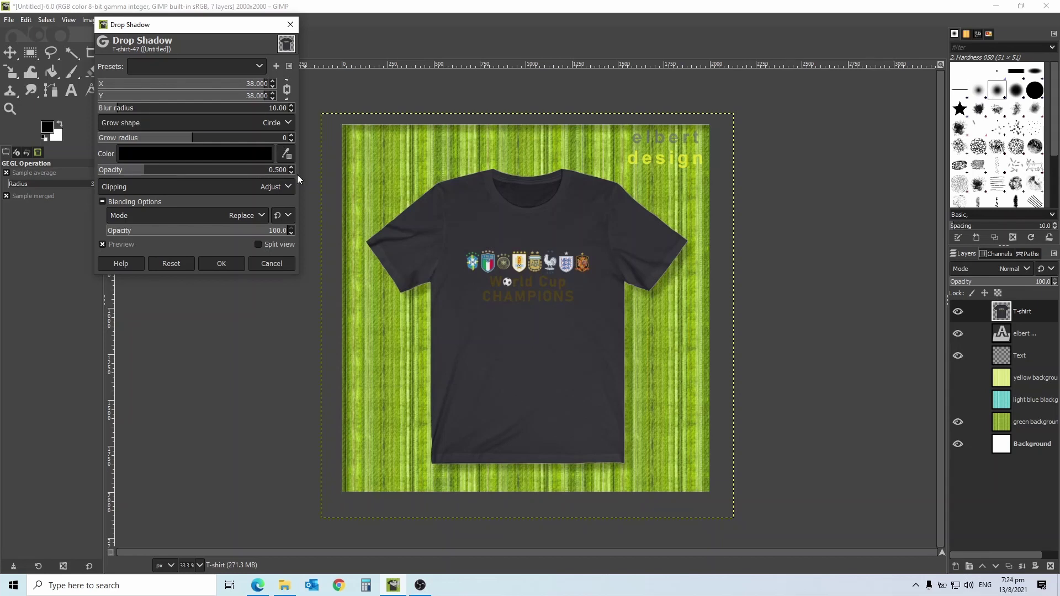
{"action": "left_click", "coordinate": [279, 169]}
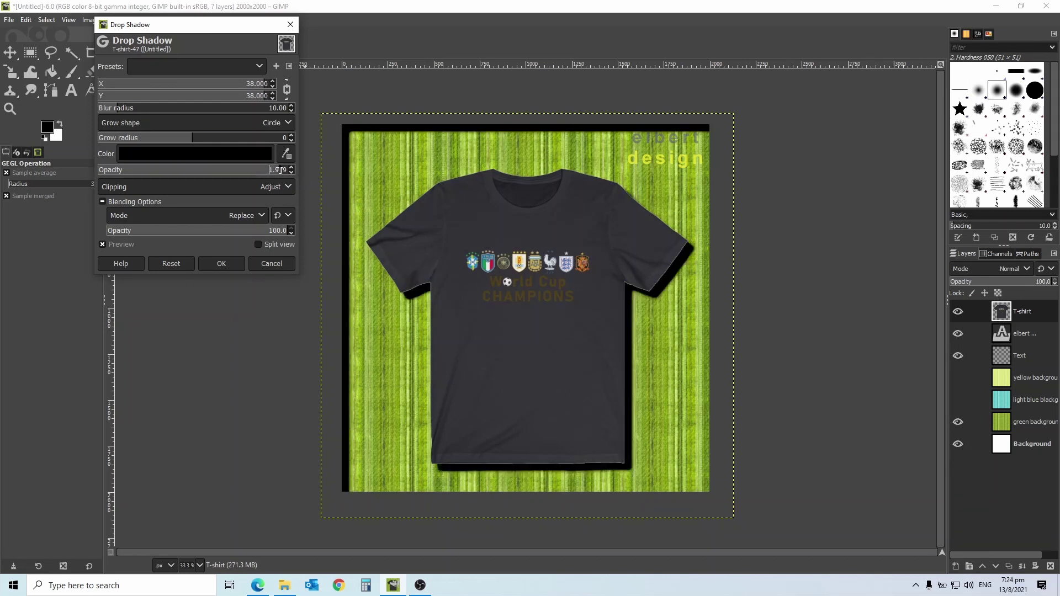
{"action": "key", "text": "Delete"}
{"action": "key", "text": "Delete"}
{"action": "key", "text": "Delete"}
{"action": "key", "text": "Delete"}
{"action": "key", "text": "Delete"}
{"action": "type", "text": "0."}
{"action": "type", "text": "68"}
{"action": "key", "text": "Return"}
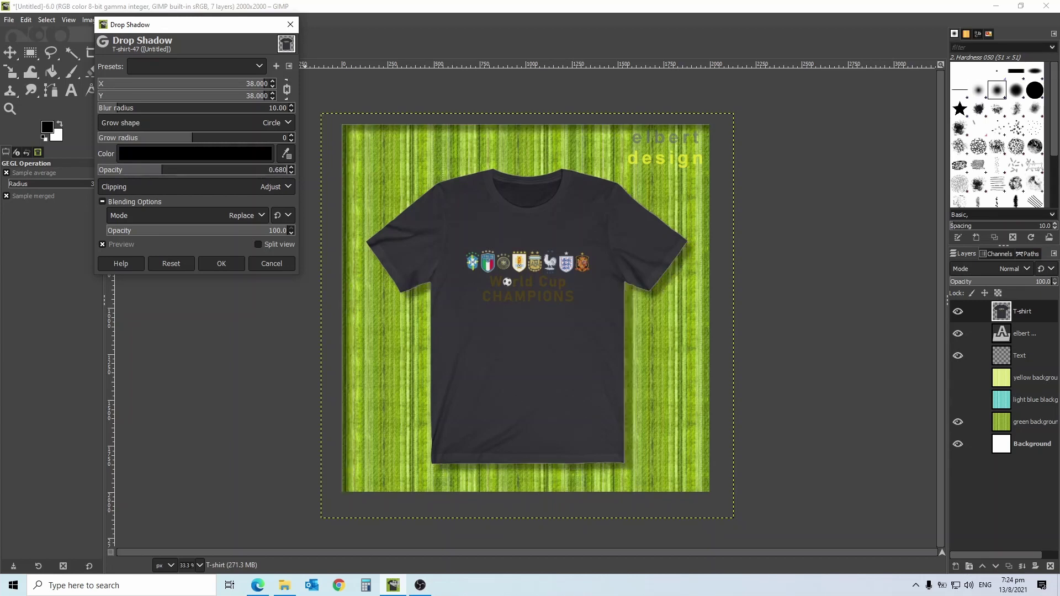
{"action": "left_click", "coordinate": [228, 263]}
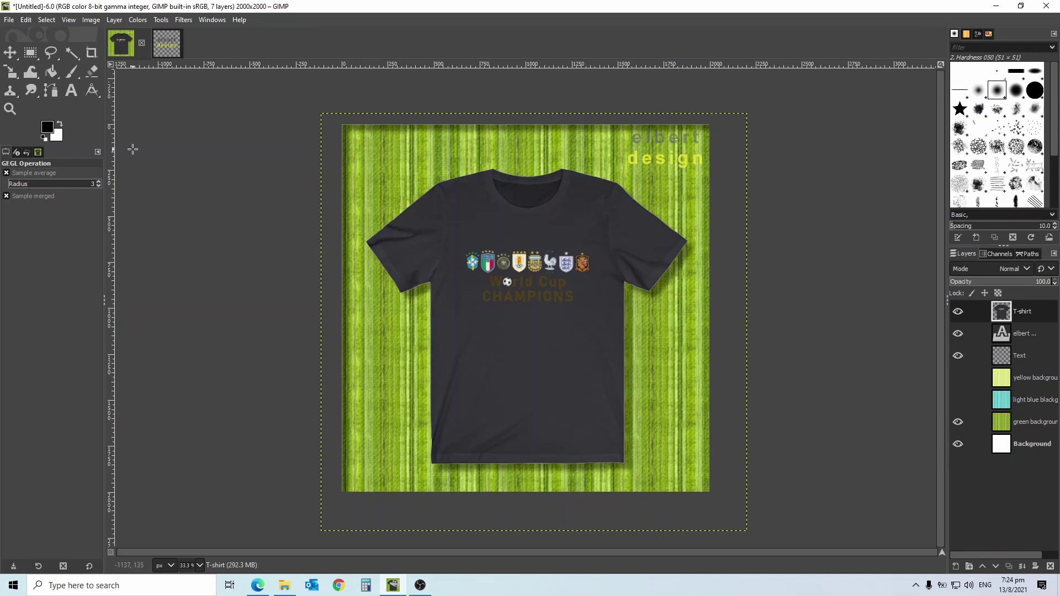
Export the image as 'World Cup CHAMPIONS tn.png' in the GIMP Workfiles folder with default PNG settings.
{"action": "left_click", "coordinate": [10, 20]}
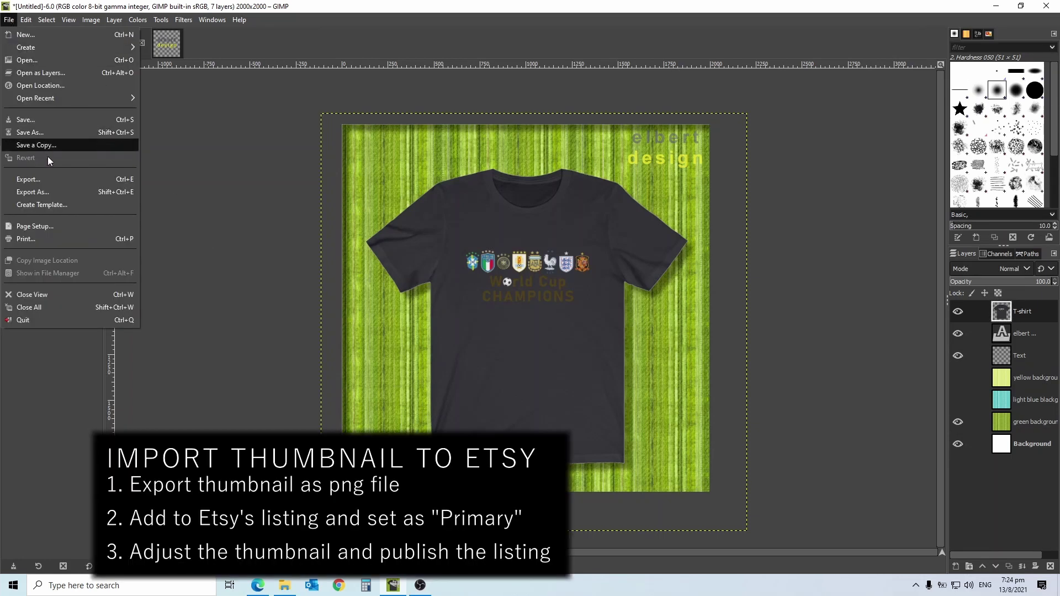
{"action": "left_click", "coordinate": [53, 193]}
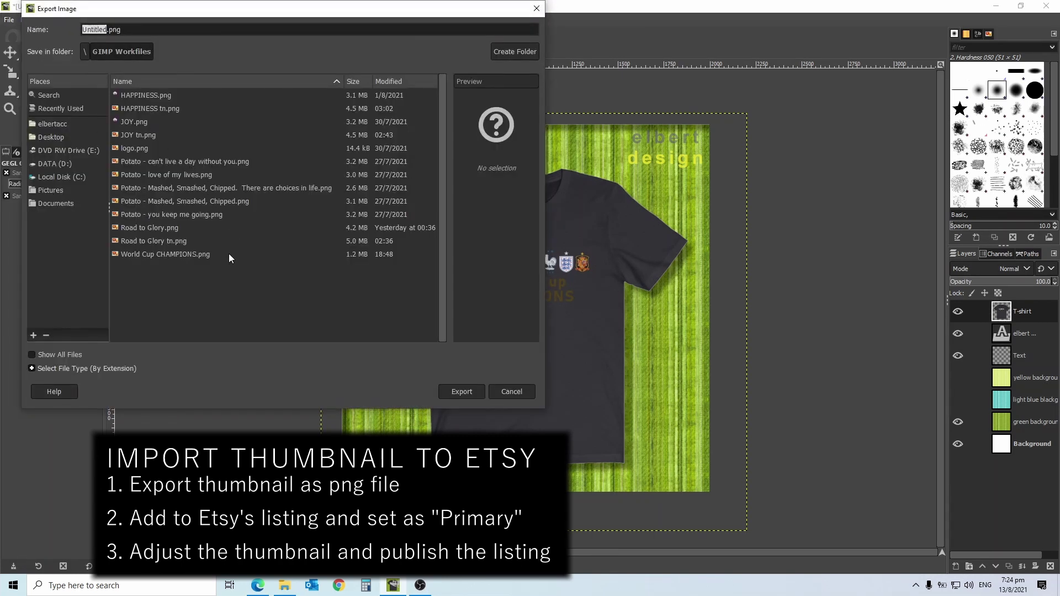
{"action": "left_click", "coordinate": [188, 255]}
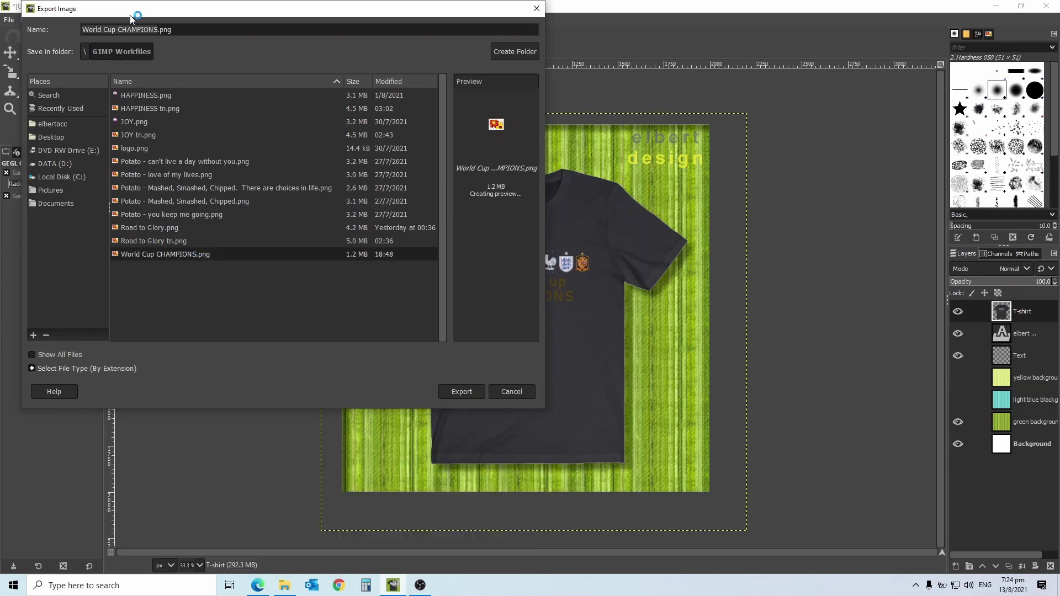
{"action": "left_click", "coordinate": [158, 29]}
{"action": "type", "text": "tn"}
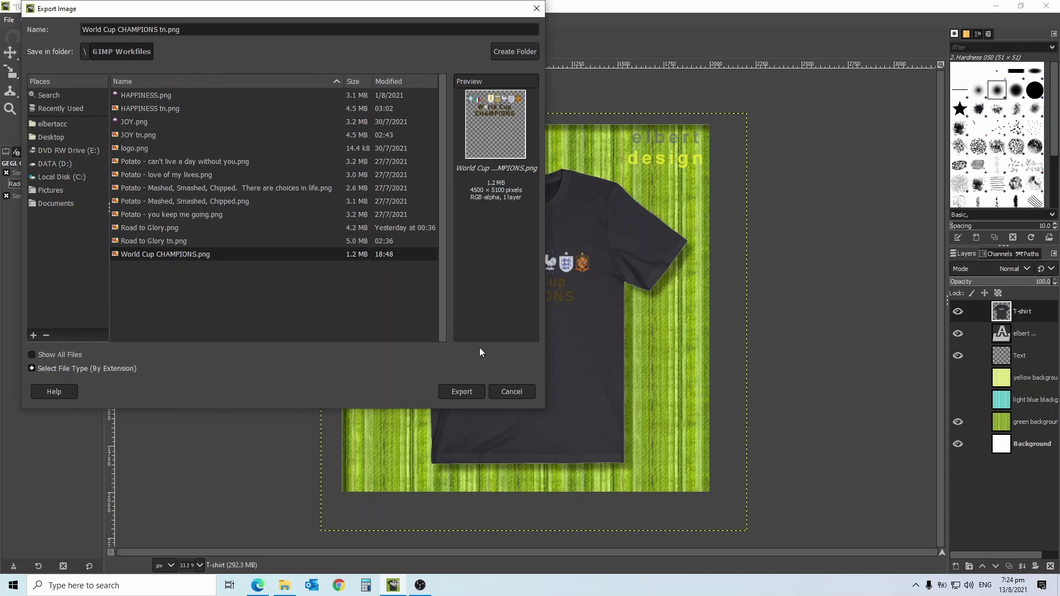
{"action": "left_click", "coordinate": [461, 391]}
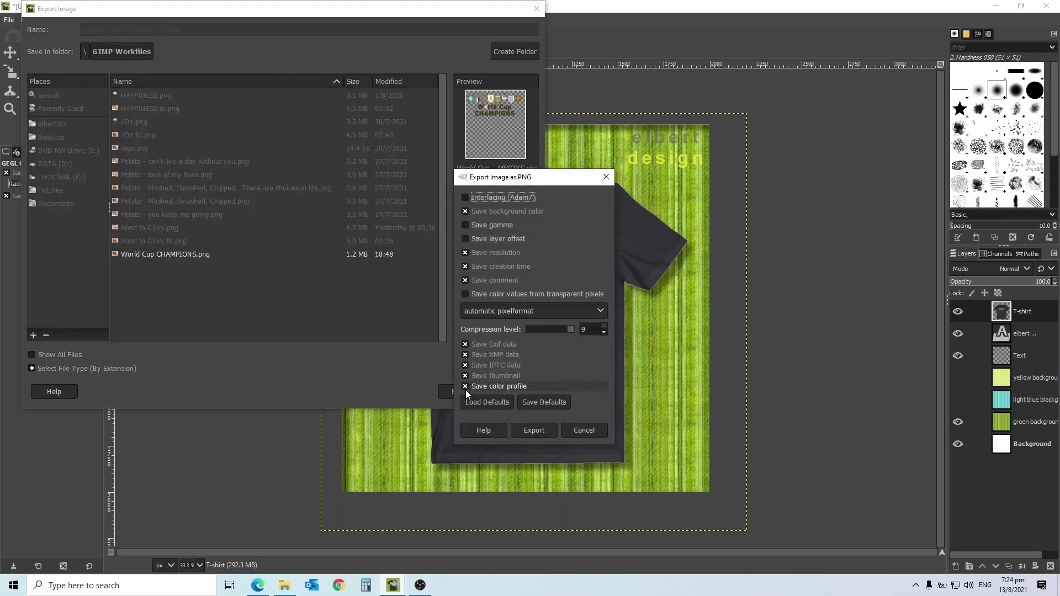
{"action": "left_click", "coordinate": [529, 431]}
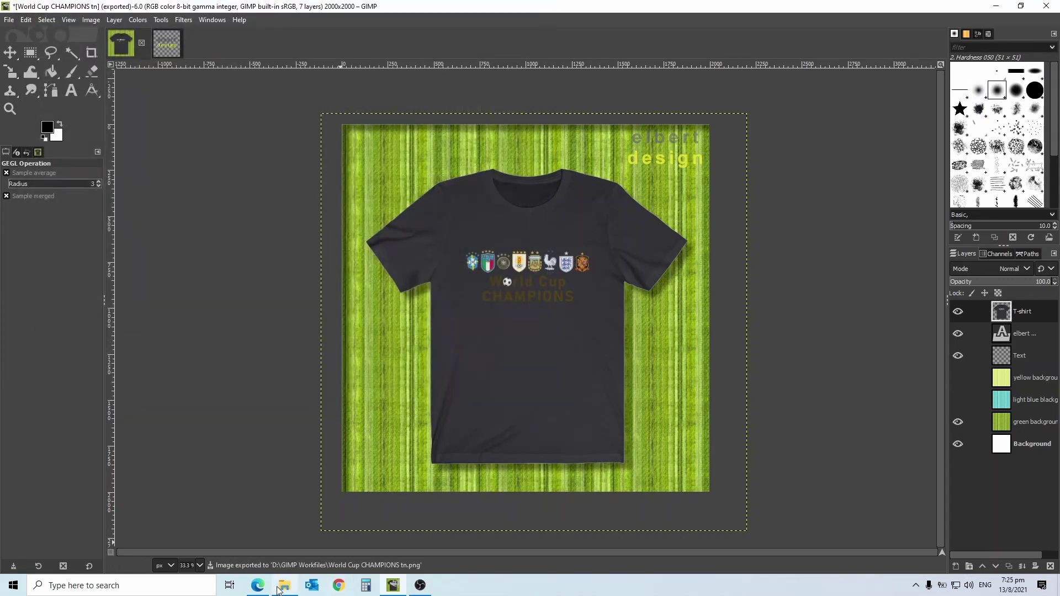
In Edge, open the World Cup CHAMPIONS listing for editing from Etsy's Manage Listings page.
{"action": "left_click", "coordinate": [258, 587]}
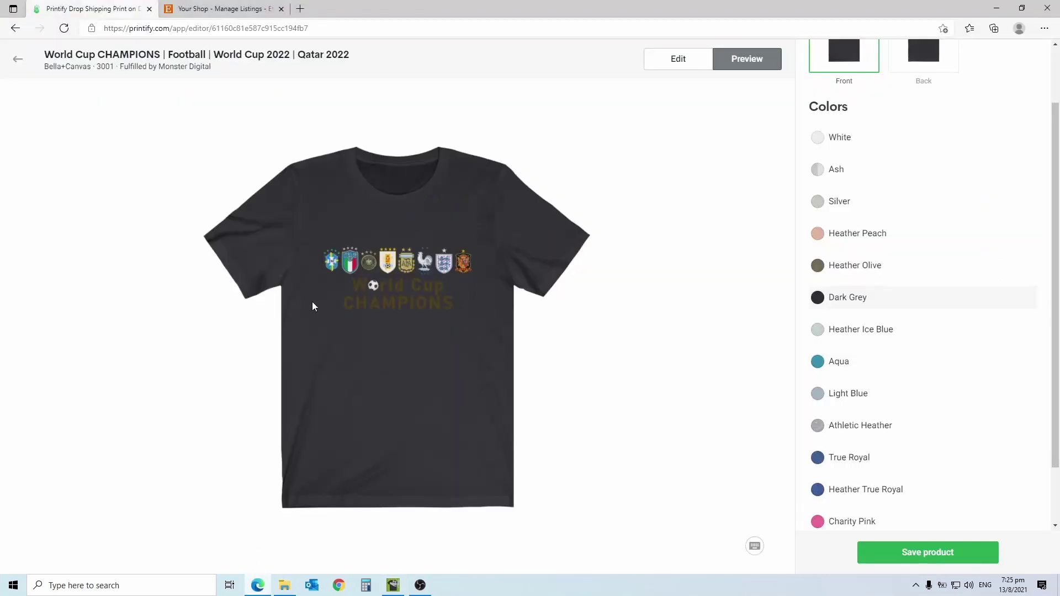
{"action": "left_click", "coordinate": [251, 11]}
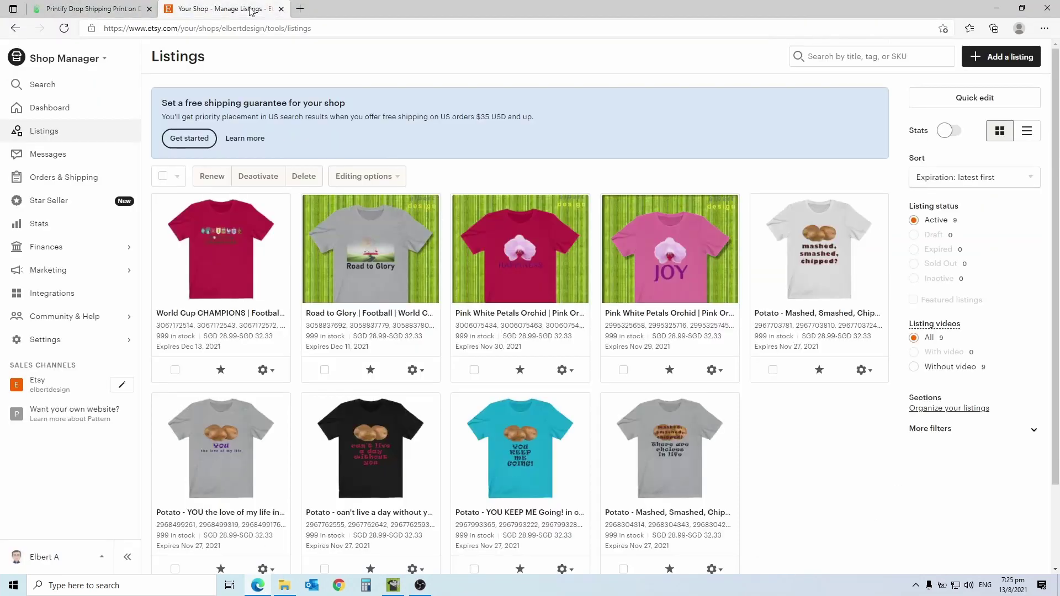
{"action": "left_click", "coordinate": [264, 375]}
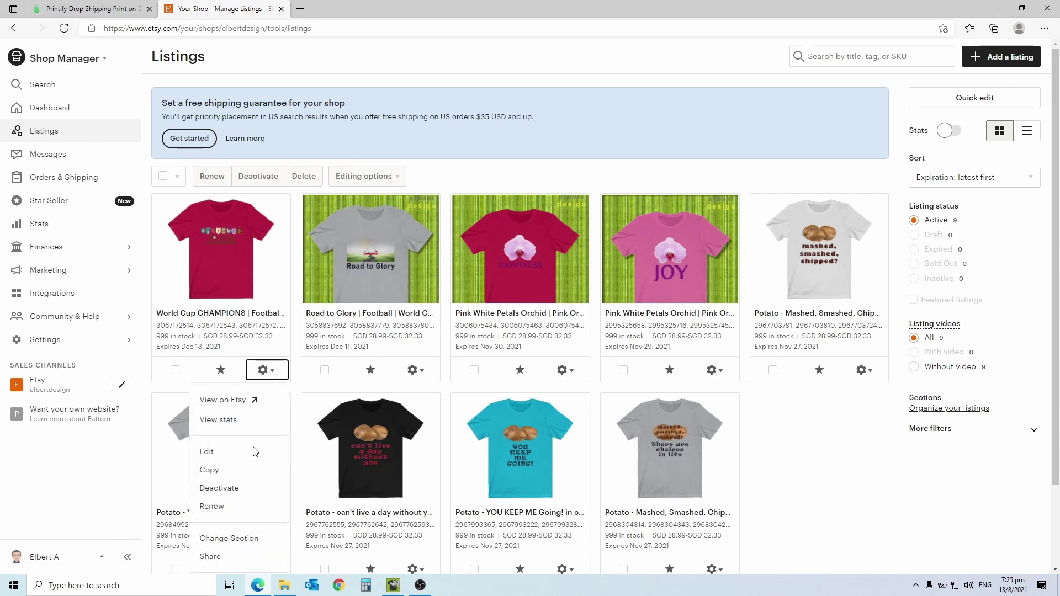
{"action": "left_click", "coordinate": [242, 456]}
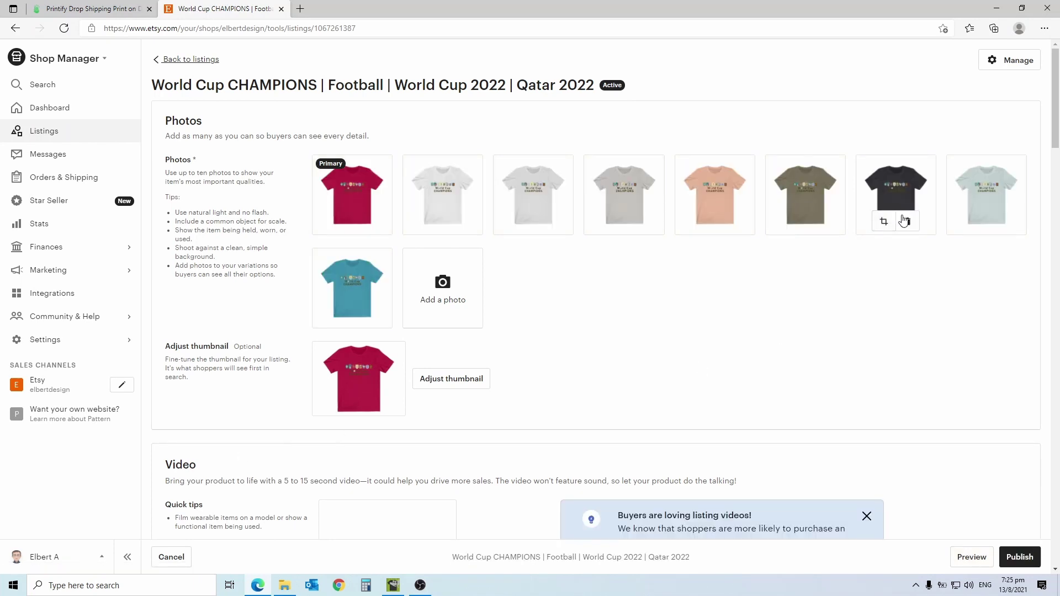
Upload 'World Cup CHAMPIONS tn' to the listing photos and move it into the Primary slot.
{"action": "left_click", "coordinate": [444, 285]}
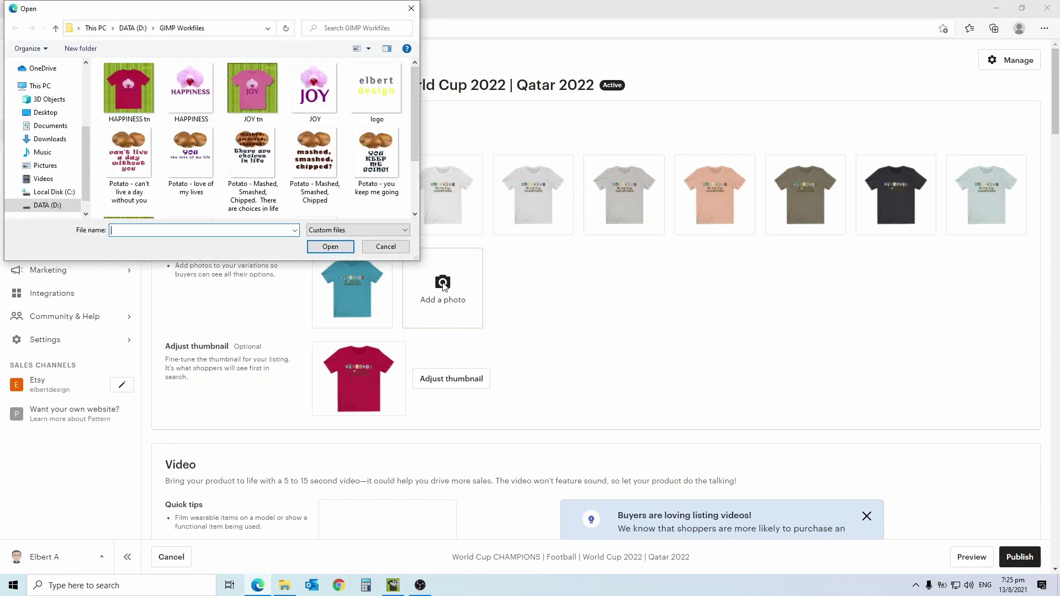
{"action": "left_click_drag", "start_coordinate": [413, 133], "coordinate": [415, 189]}
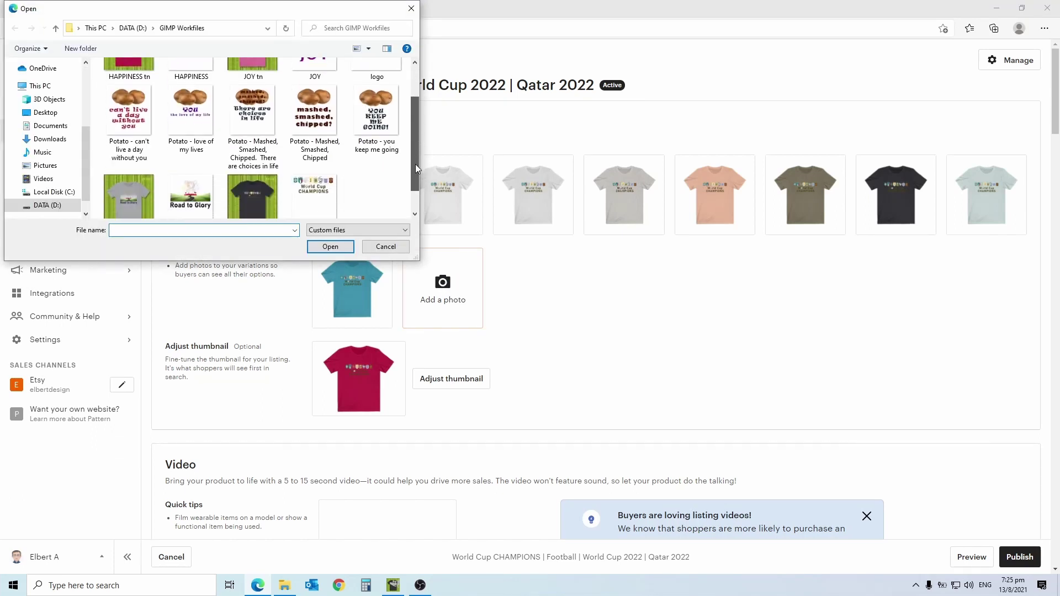
{"action": "left_click", "coordinate": [252, 184]}
{"action": "left_click", "coordinate": [331, 246]}
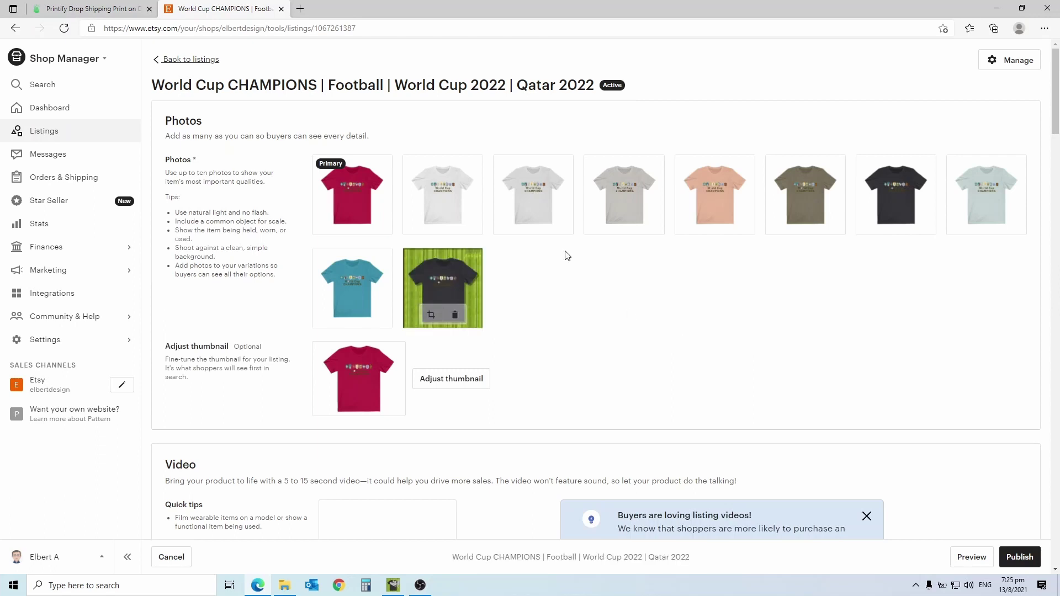
{"action": "left_click_drag", "start_coordinate": [443, 288], "coordinate": [367, 201]}
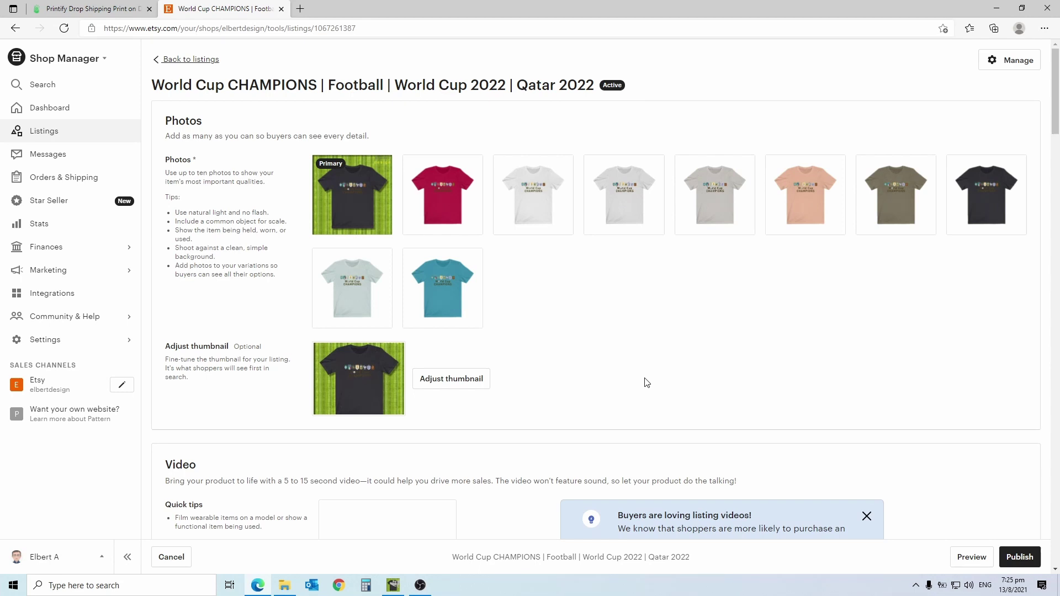
Reposition the shirt slightly within the search thumbnail, save it, and publish the listing.
{"action": "left_click", "coordinate": [466, 380]}
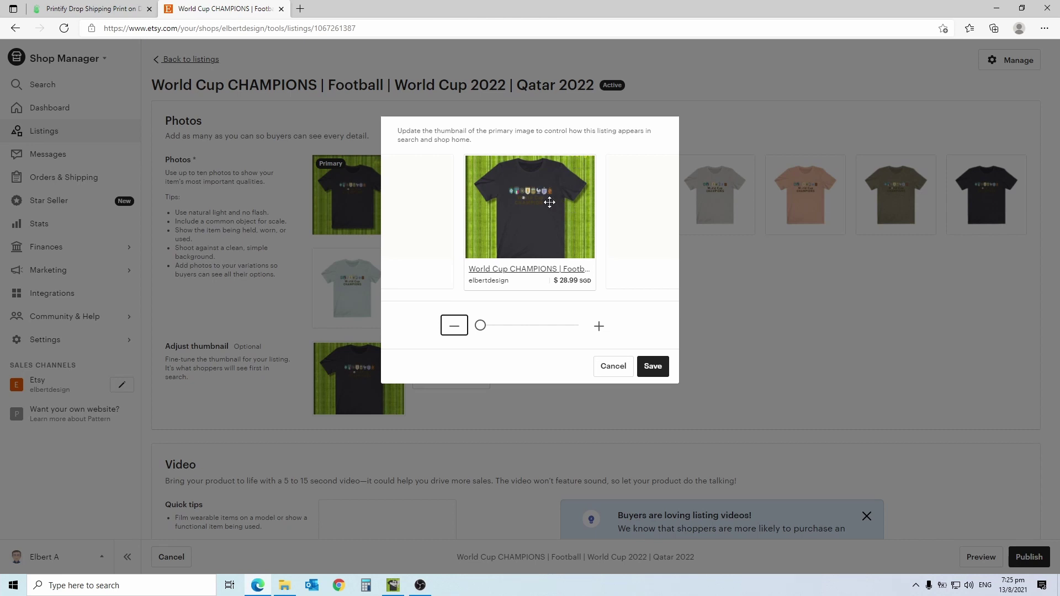
{"action": "left_click_drag", "start_coordinate": [550, 202], "coordinate": [548, 217]}
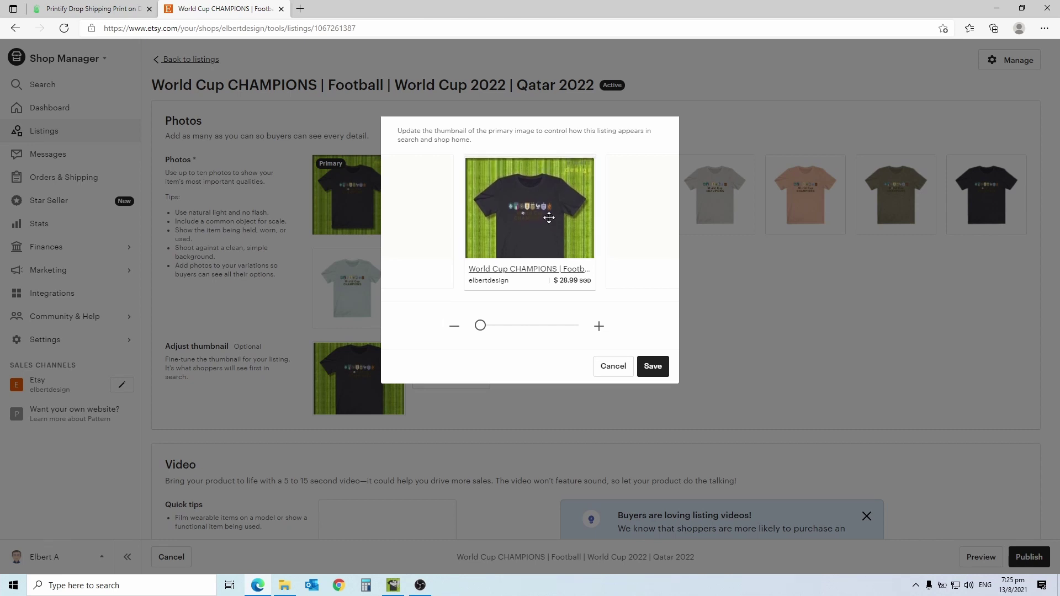
{"action": "left_click_drag", "start_coordinate": [548, 218], "coordinate": [549, 215]}
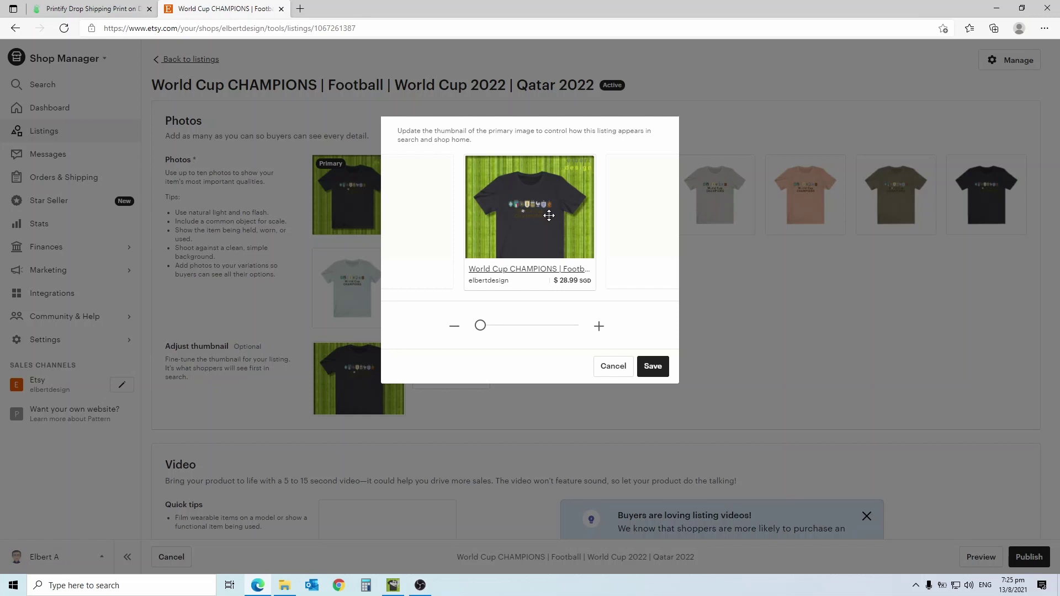
{"action": "left_click_drag", "start_coordinate": [549, 215], "coordinate": [550, 215]}
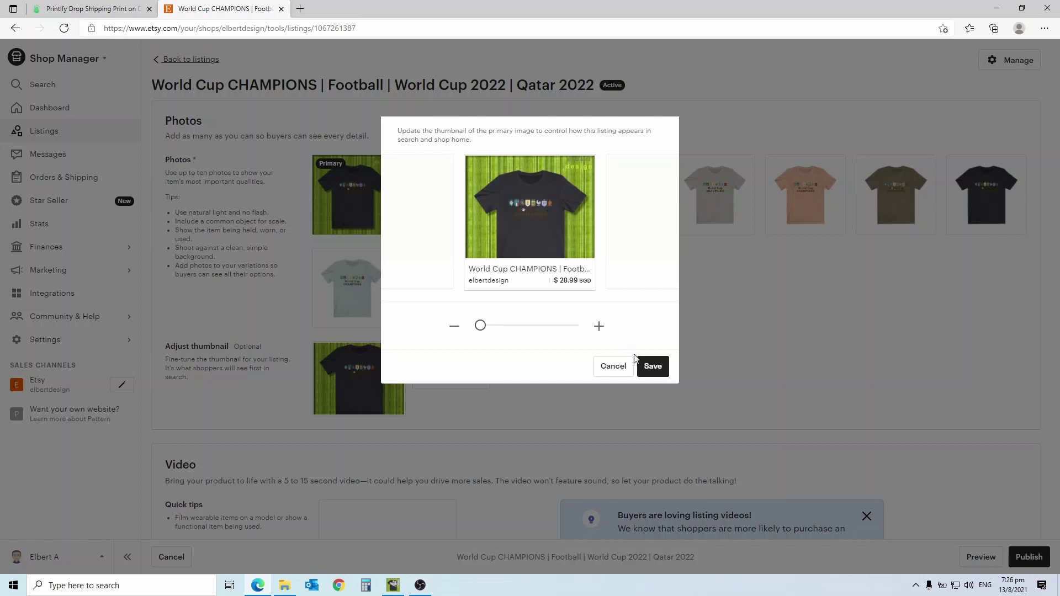
{"action": "left_click", "coordinate": [653, 367]}
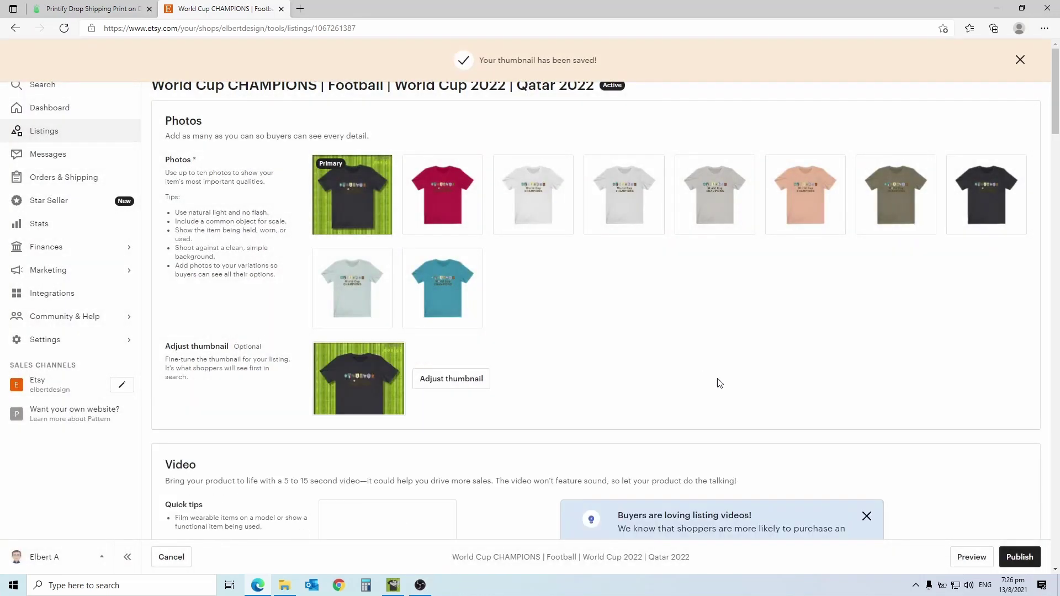
{"action": "left_click", "coordinate": [1021, 558]}
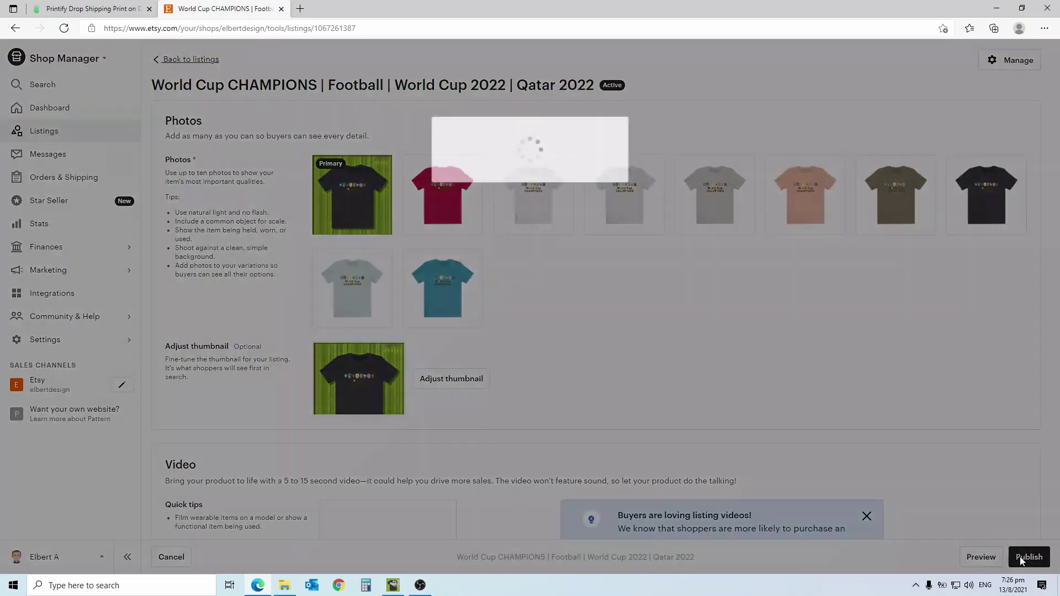